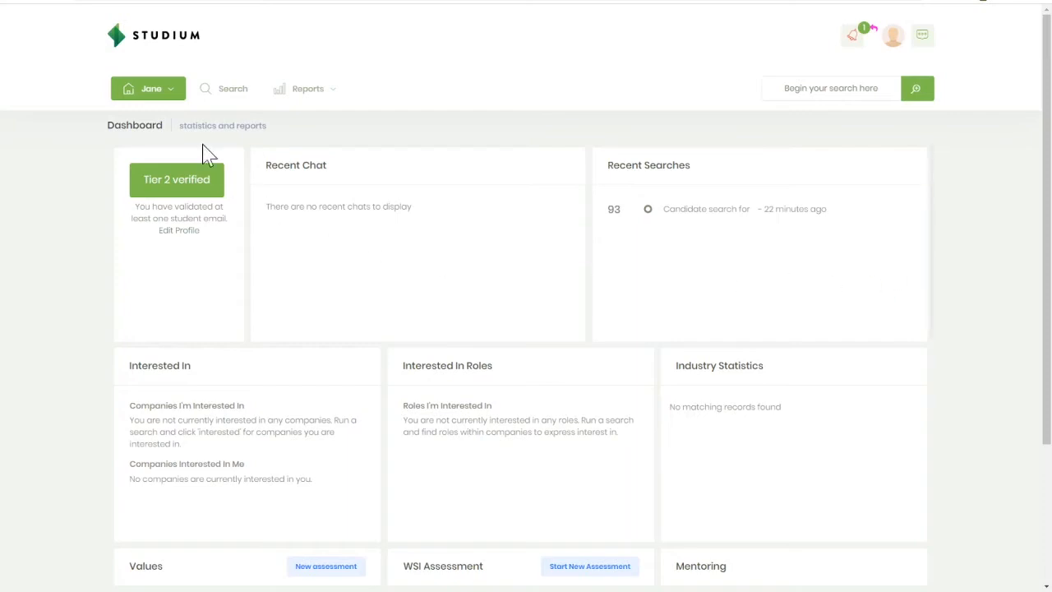
Open the student's own details for editing and go to the personal details form
left_click(171, 96)
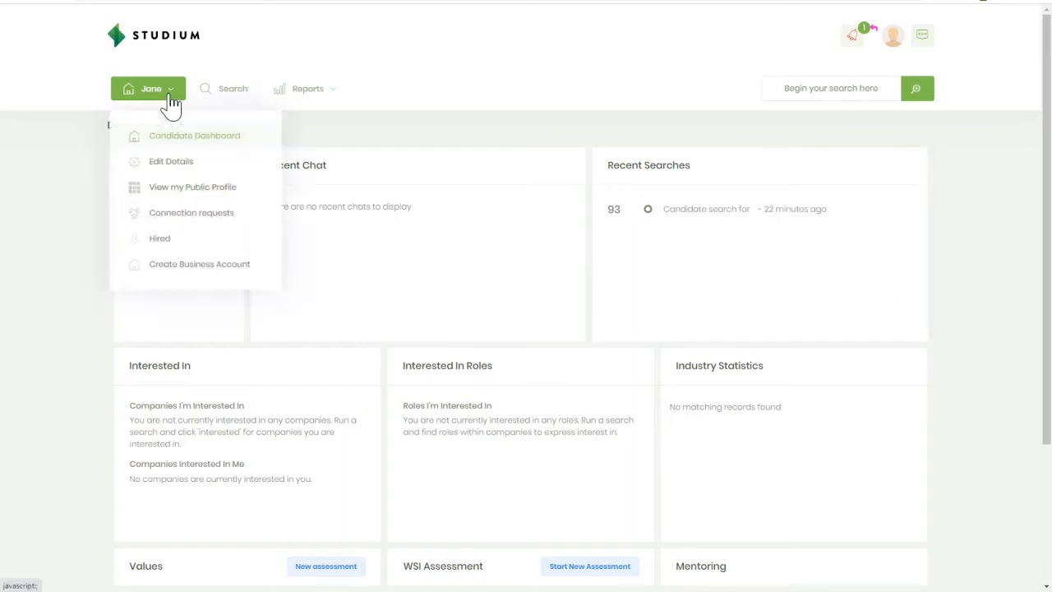
left_click(178, 164)
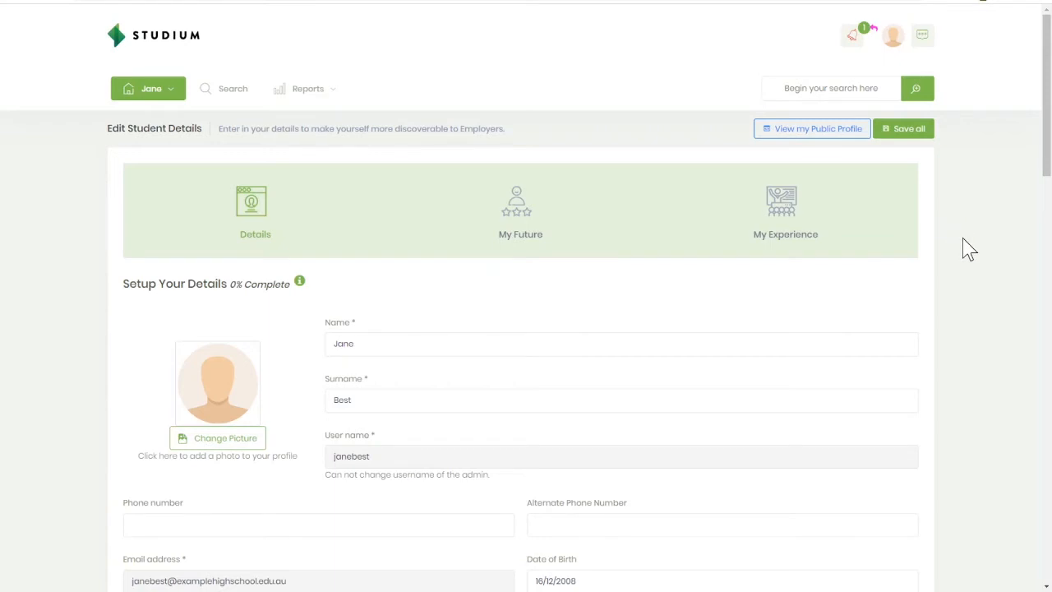
scroll(969, 249, "down", 3)
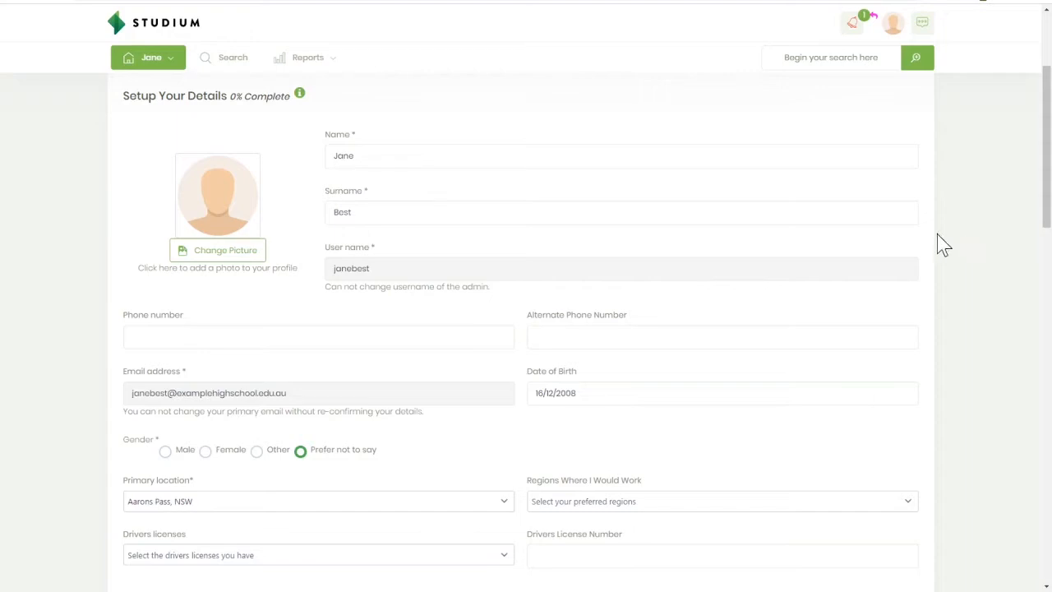
Upload Emily.jpg as the new profile picture with the default crop and save it
left_click(235, 261)
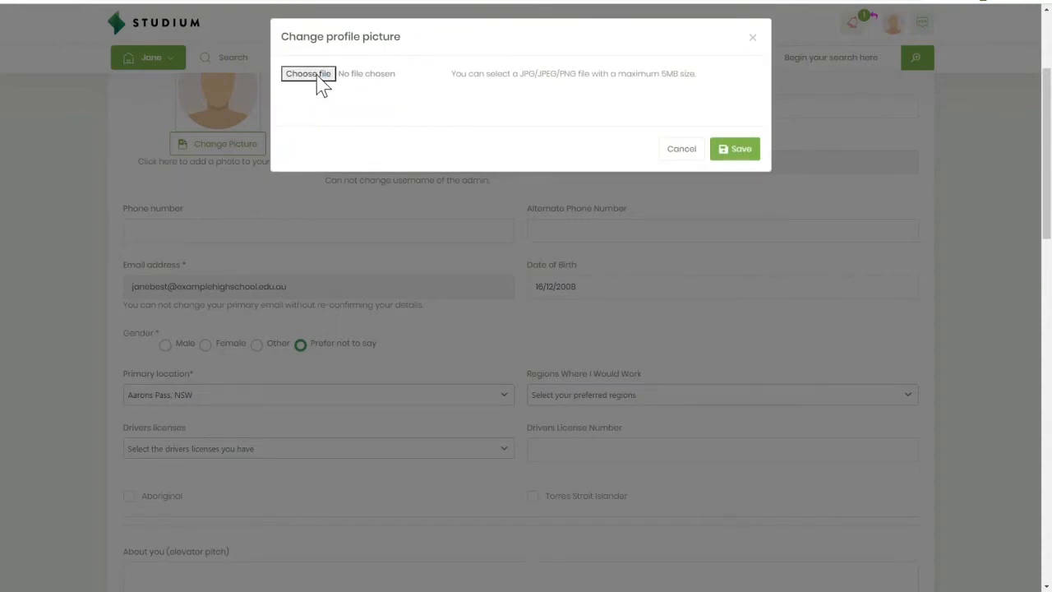
left_click(308, 74)
double_click(317, 87)
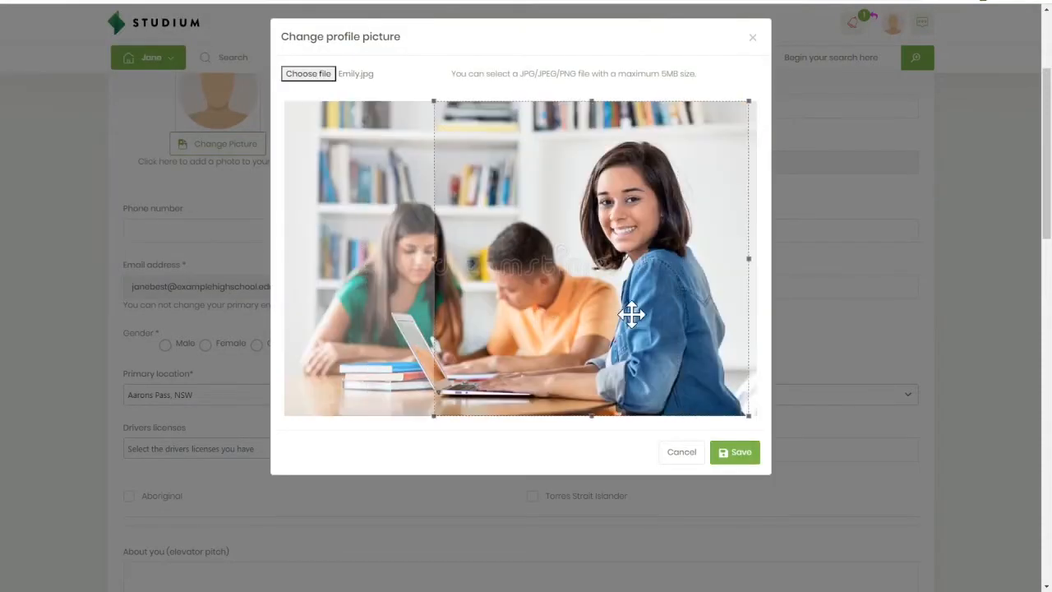
left_click(739, 454)
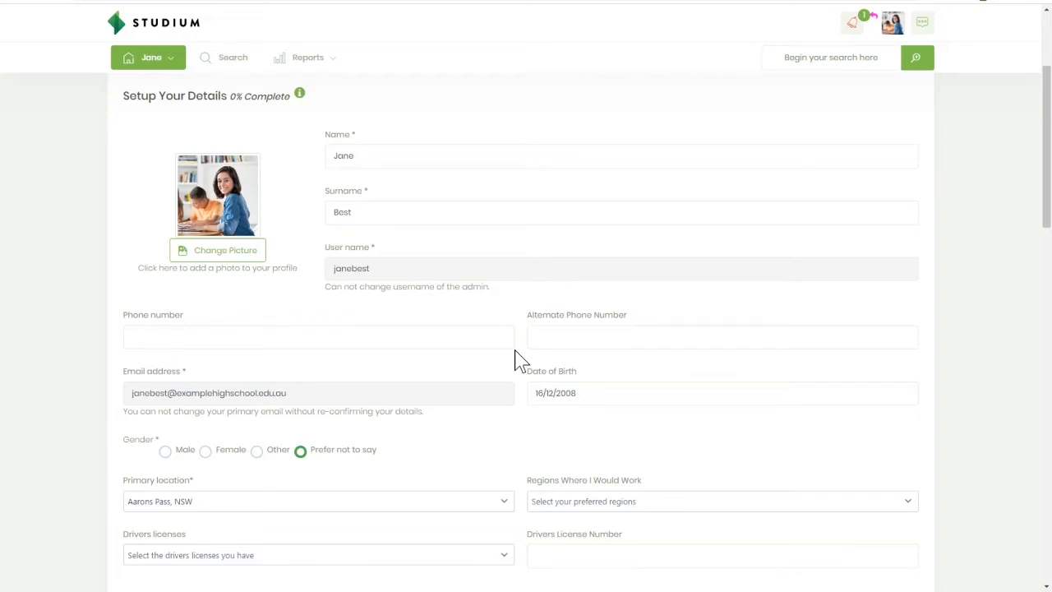
Set the gender to Female and the primary location to Cannington, WA
scroll(518, 359, "down", 2)
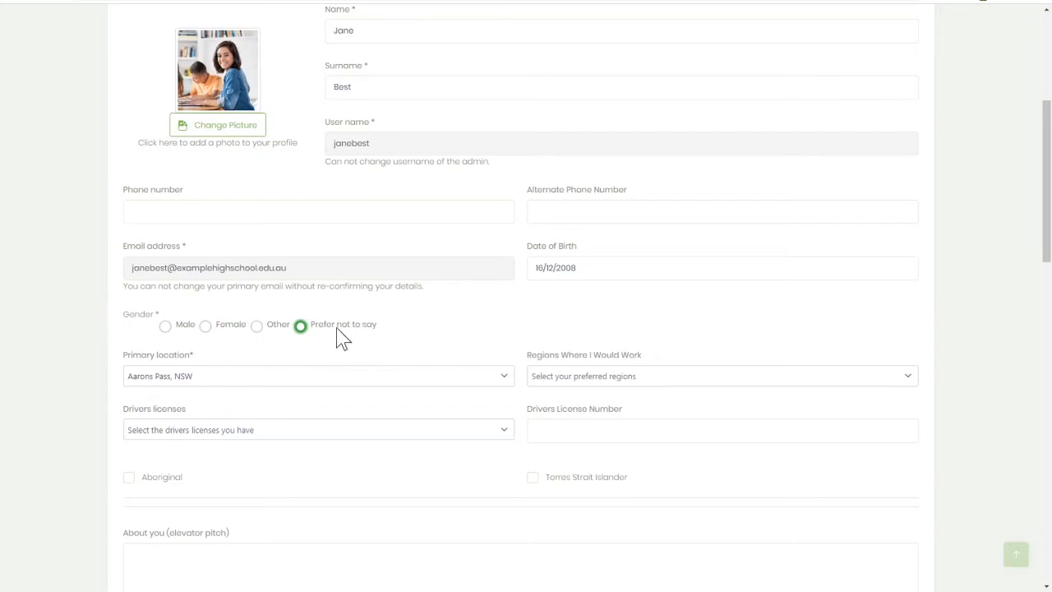
left_click(209, 334)
left_click(447, 379)
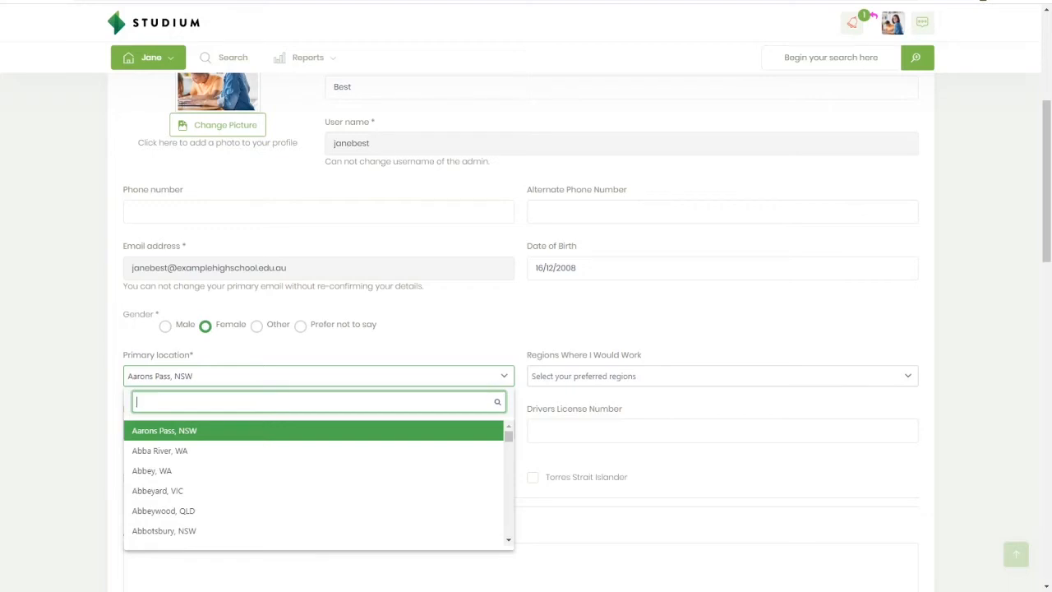
type("canning")
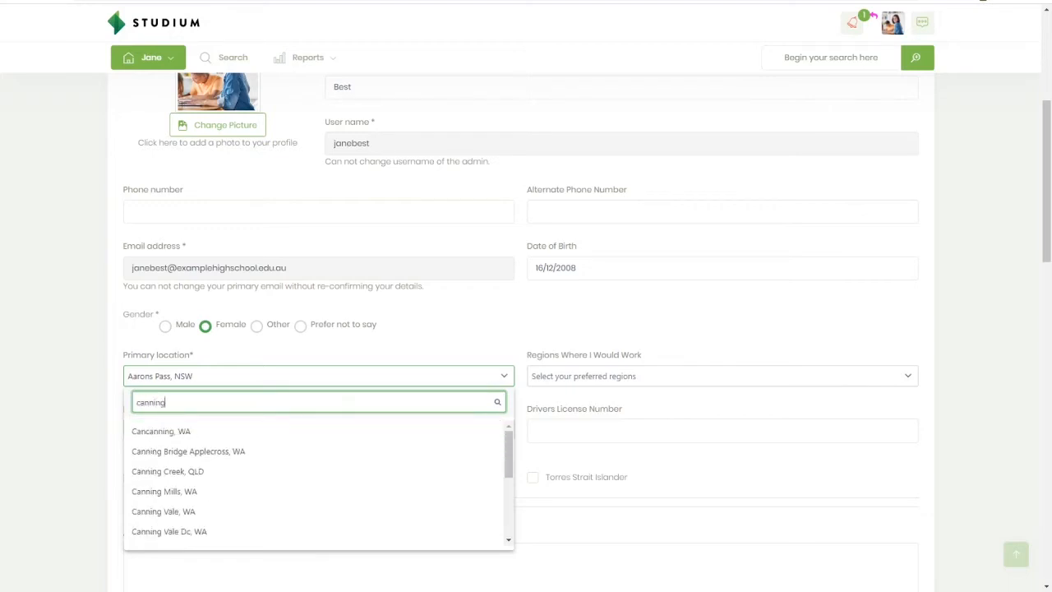
type("ton")
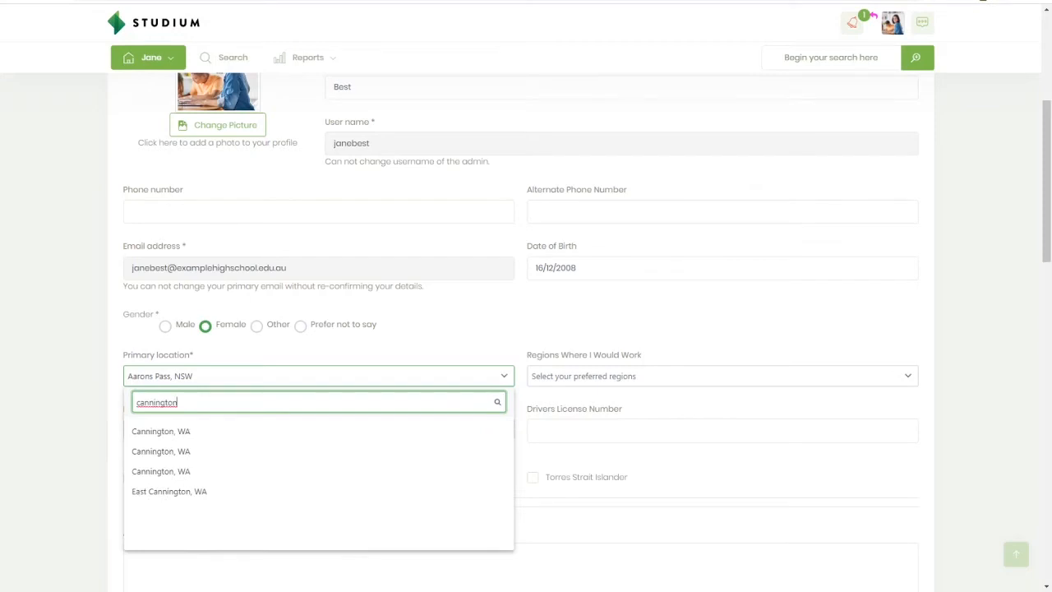
left_click(357, 433)
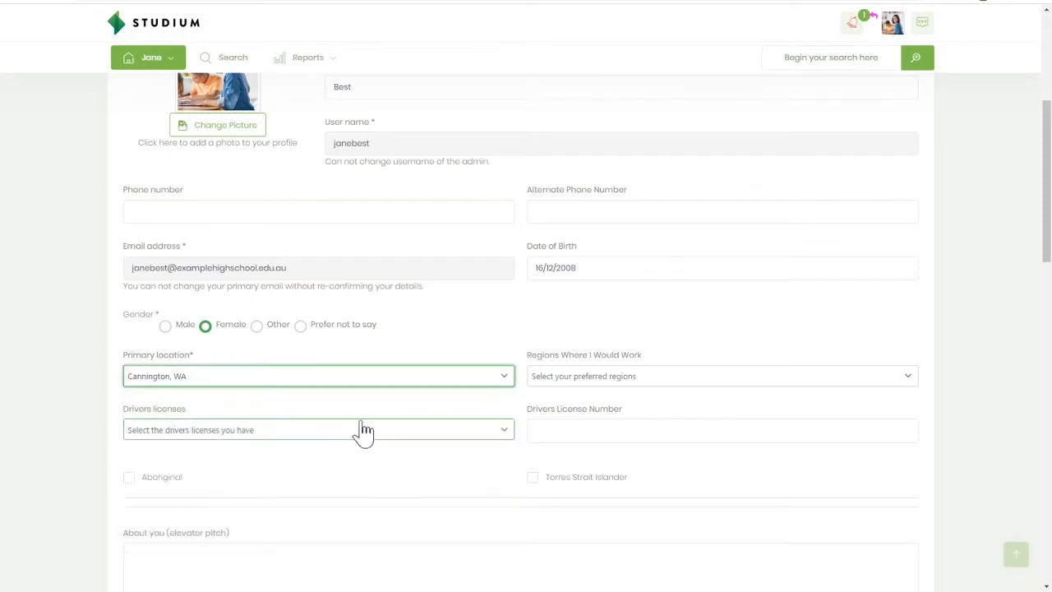
Select Peel as the region where the student would work
left_click(610, 383)
scroll(631, 480, "down", 1)
scroll(631, 481, "down", 2)
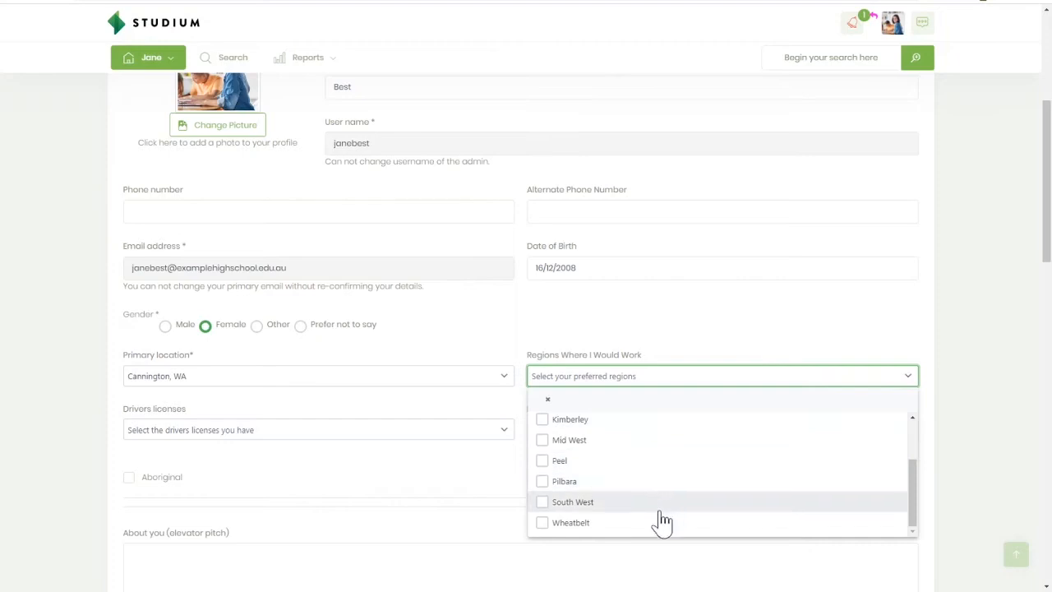
left_click(658, 468)
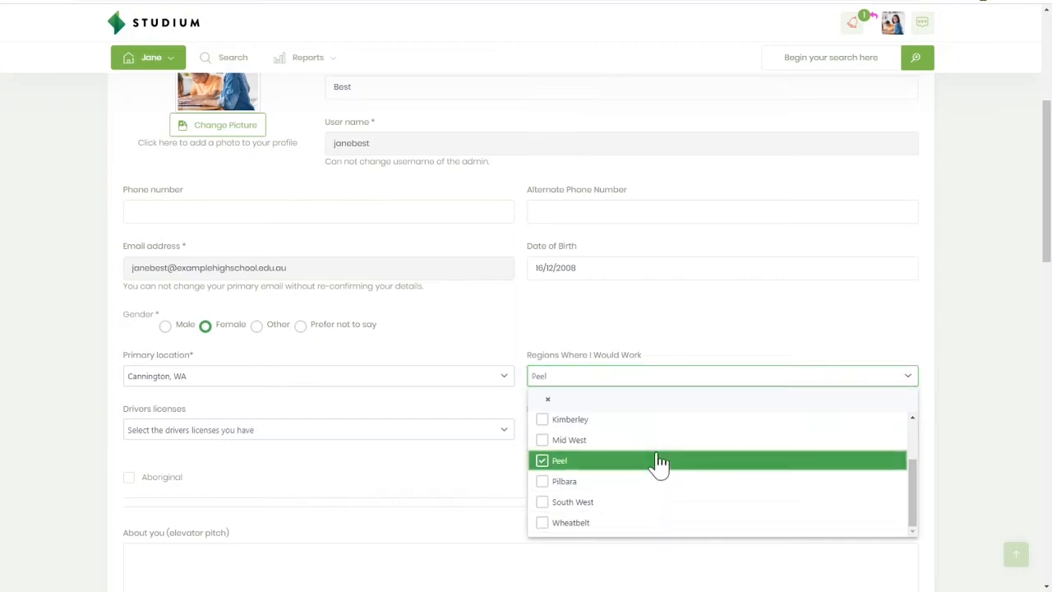
left_click(683, 324)
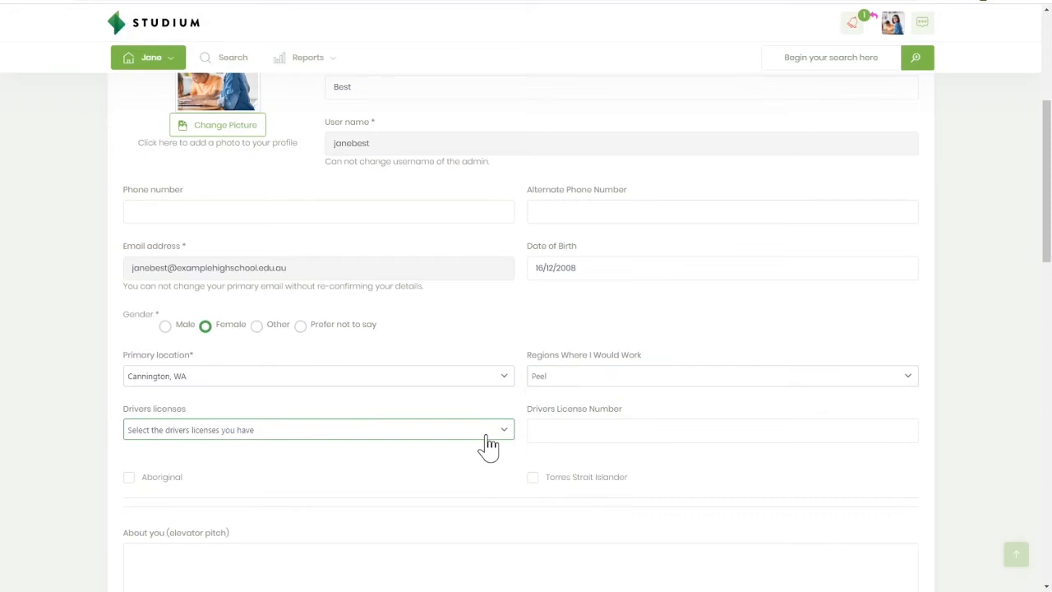
Select Learner's Permit as the drivers licence held
left_click(486, 437)
scroll(439, 403, "down", 2)
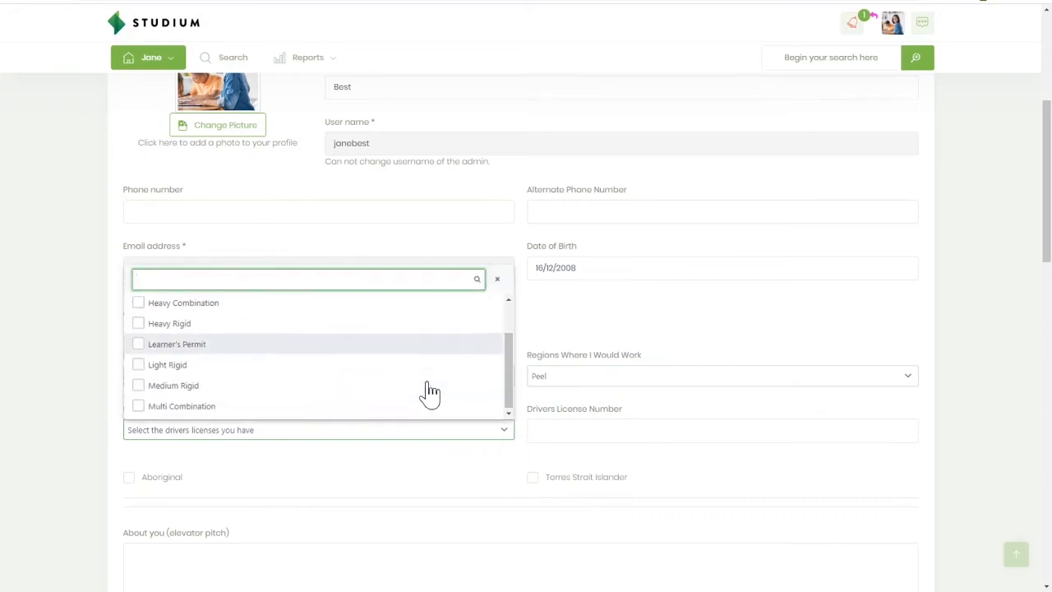
left_click(290, 355)
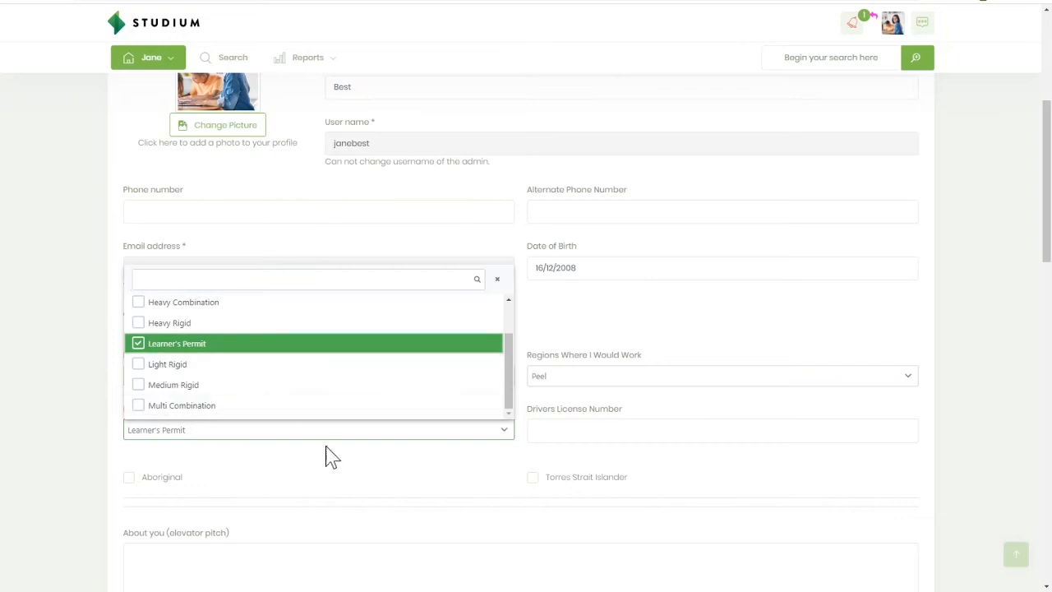
left_click(343, 467)
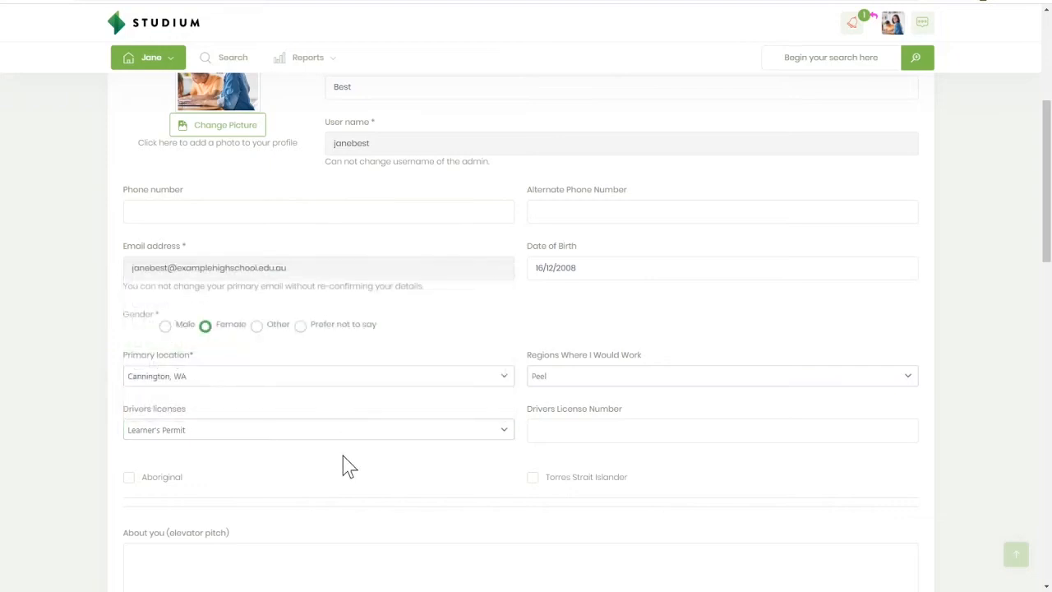
Turn on the Aboriginal option to show its community group and language fields, and turn it off again
scroll(542, 451, "down", 1)
scroll(611, 402, "down", 3)
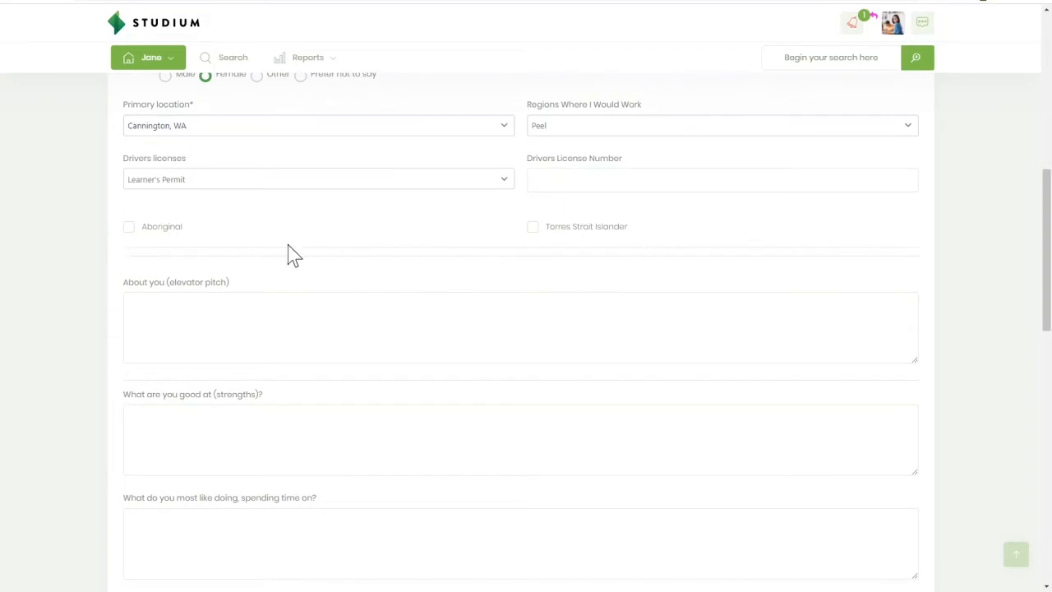
left_click(165, 238)
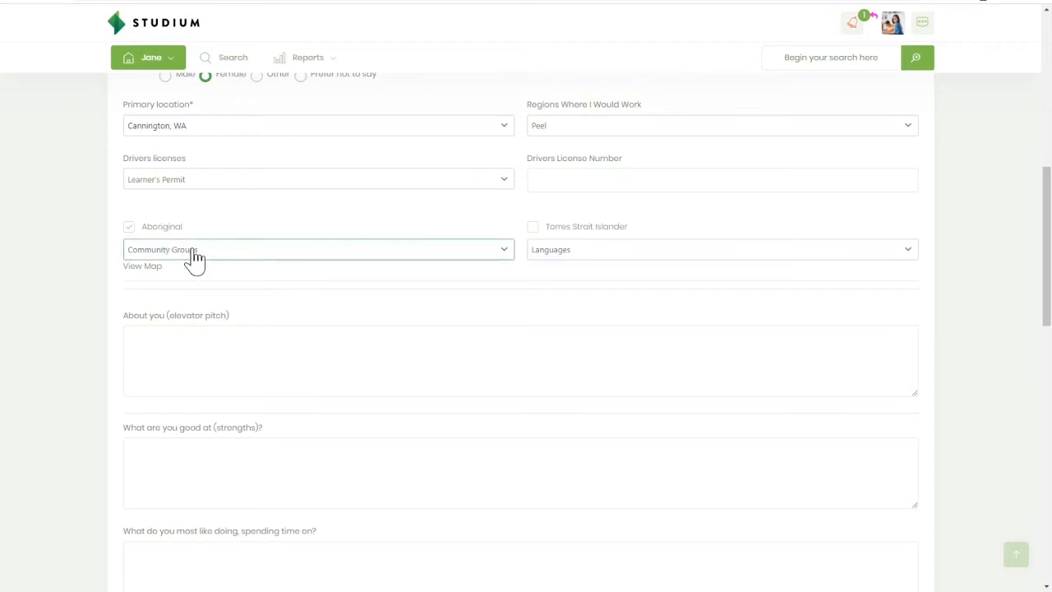
left_click(176, 238)
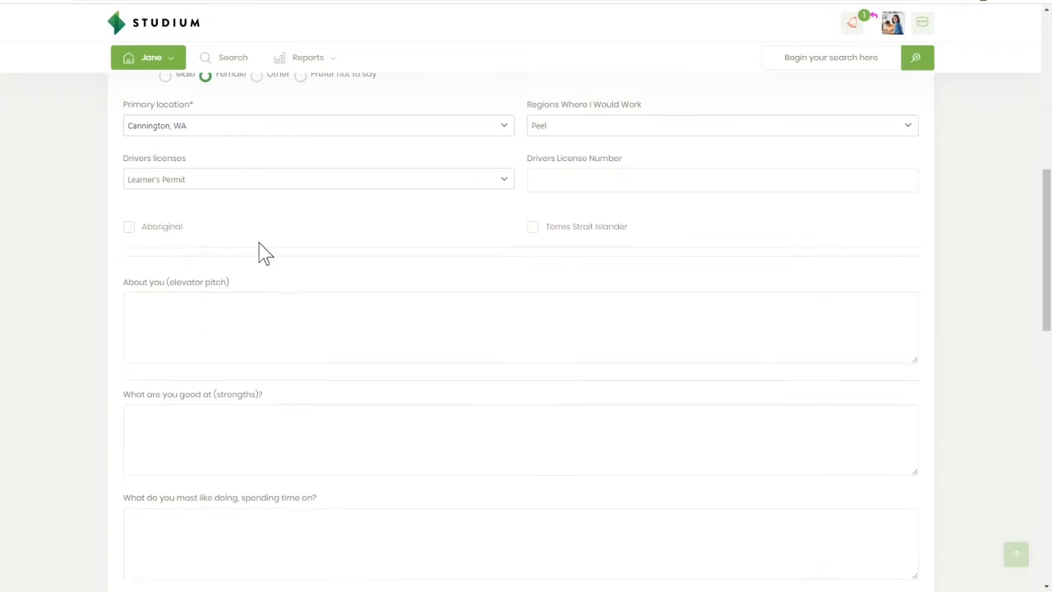
Review the elevator pitch, strengths, interests and future questions and the YouTube media URL field
scroll(333, 261, "down", 3)
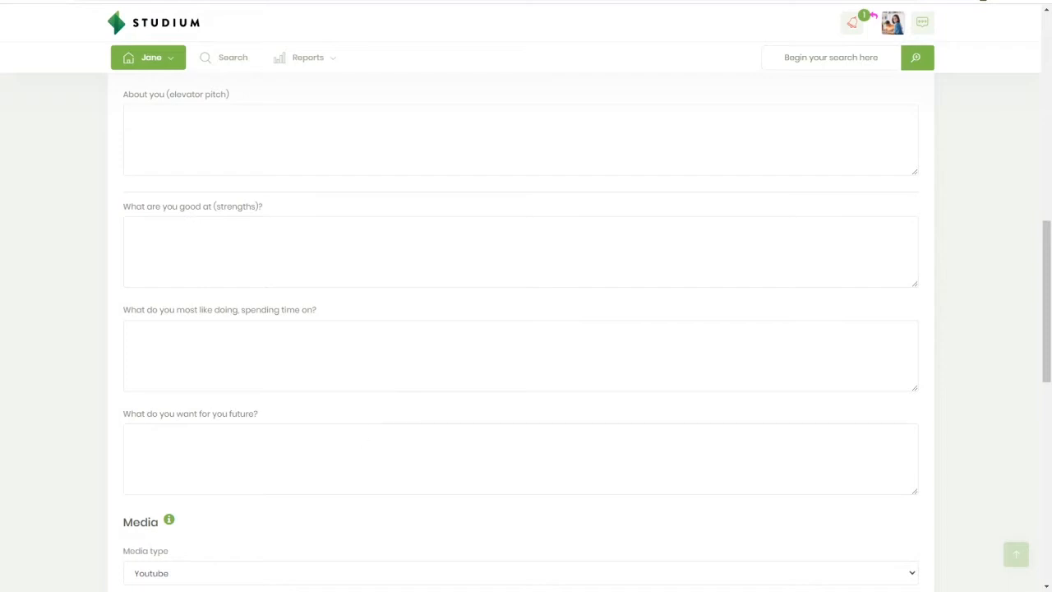
scroll(347, 469, "down", 5)
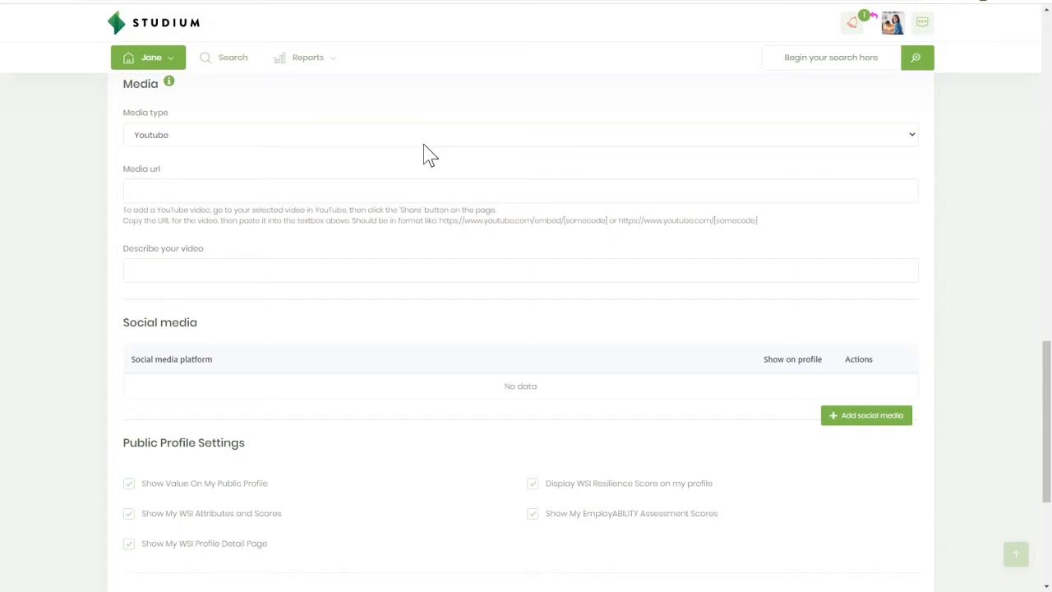
left_click(426, 189)
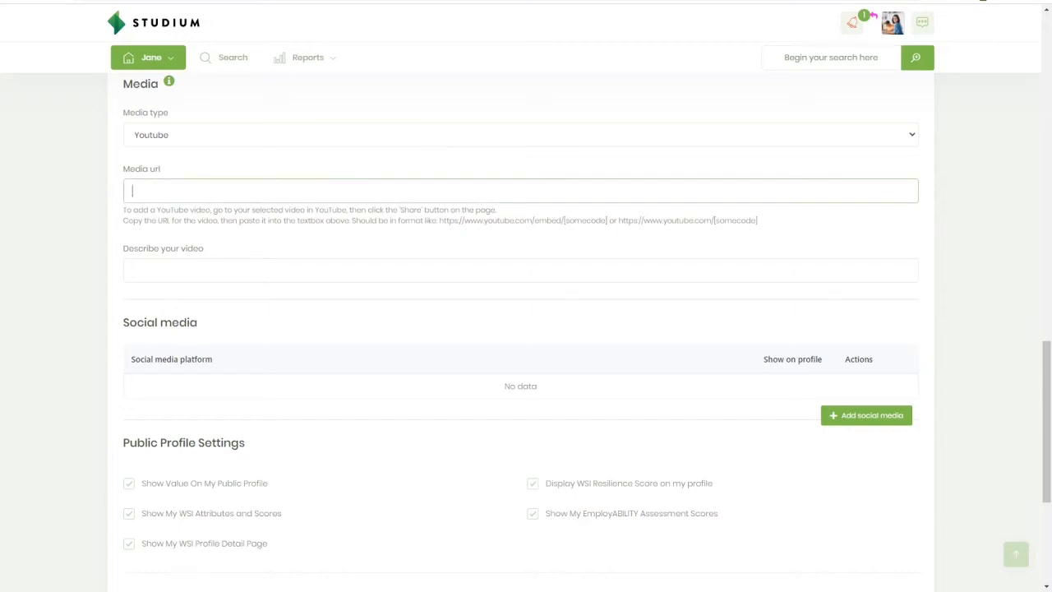
left_click(351, 240)
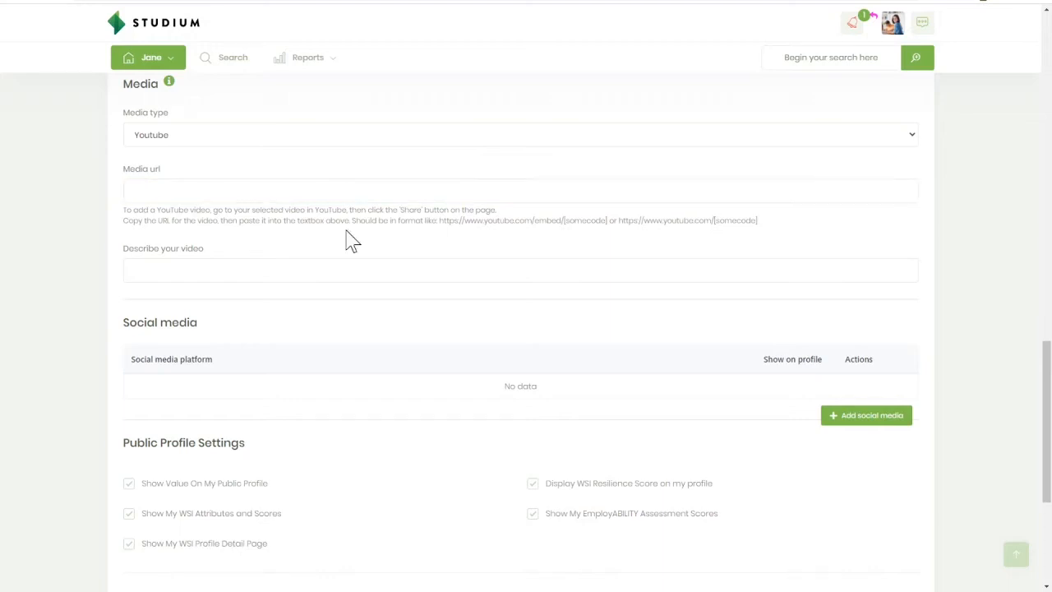
View the platforms offered for a new social media entry and close it without adding one
scroll(349, 240, "down", 2)
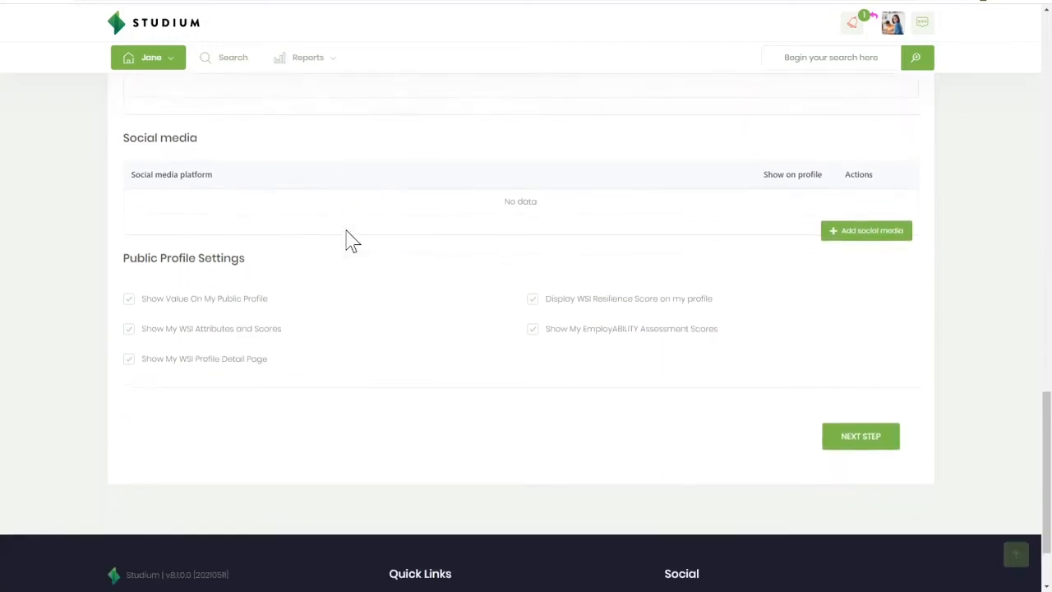
left_click(853, 245)
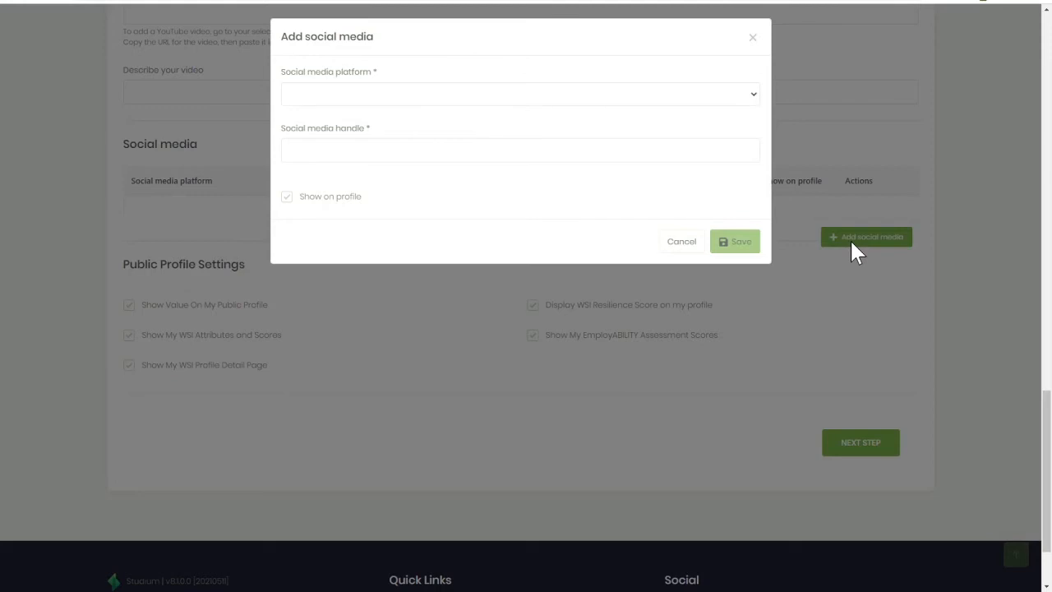
left_click(719, 105)
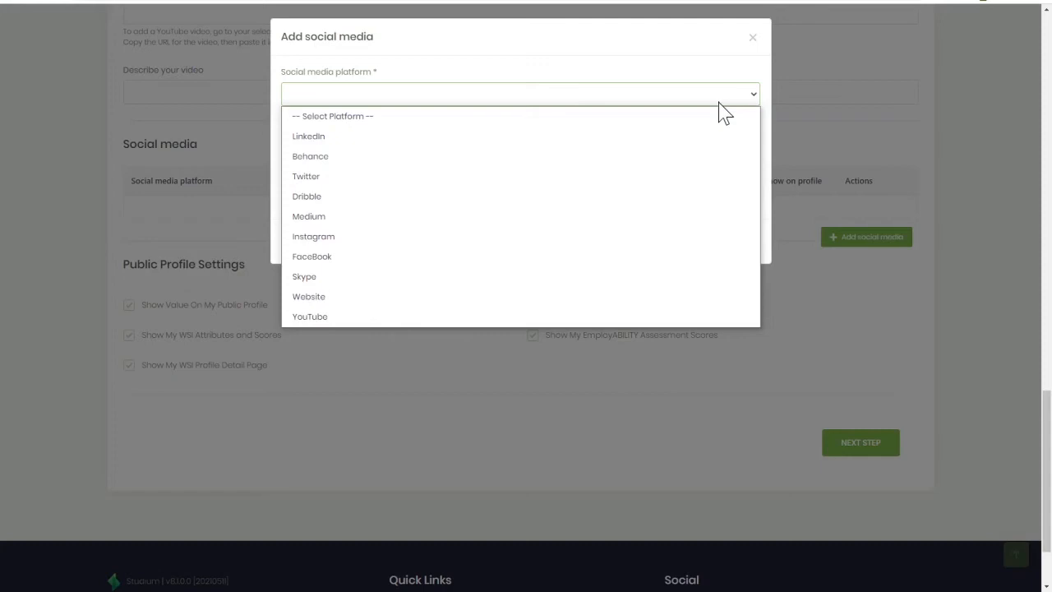
left_click(719, 102)
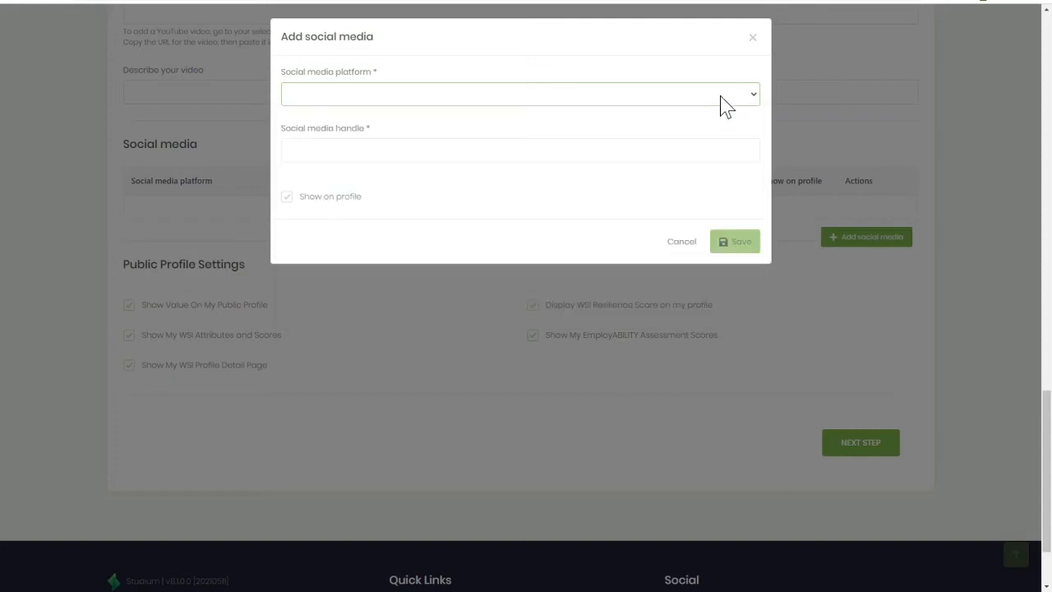
left_click(750, 41)
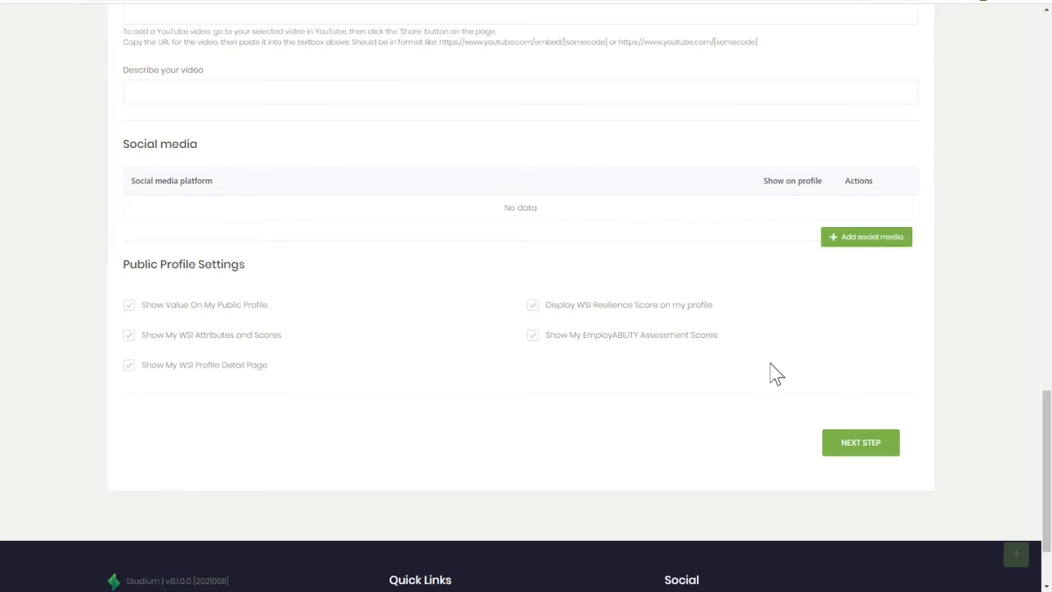
In the My Future section, choose Engineering as the education field and the recommended Bachelor of Engineering as the course
left_click(860, 442)
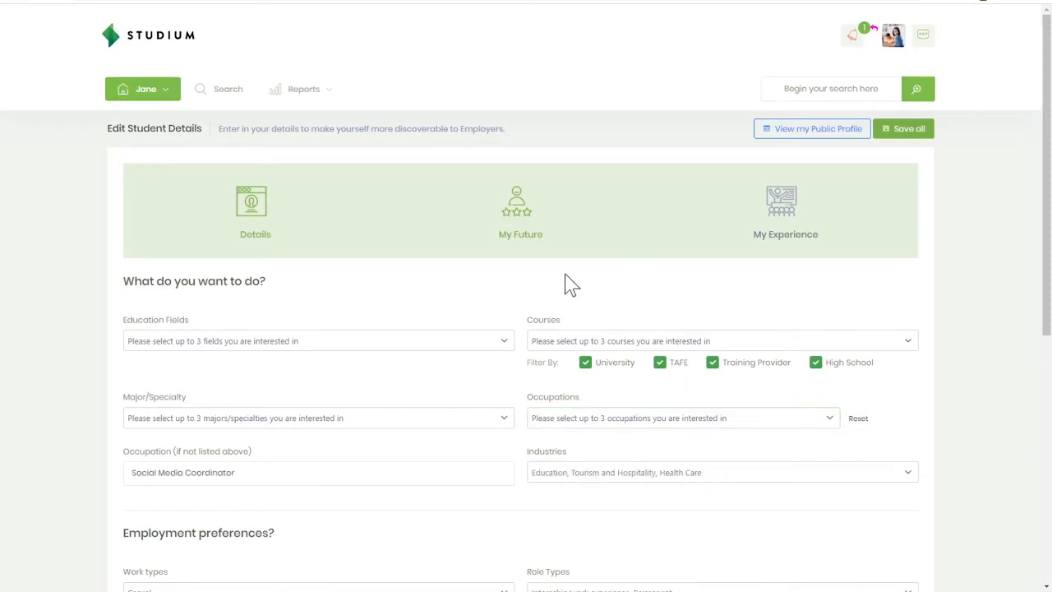
left_click(415, 355)
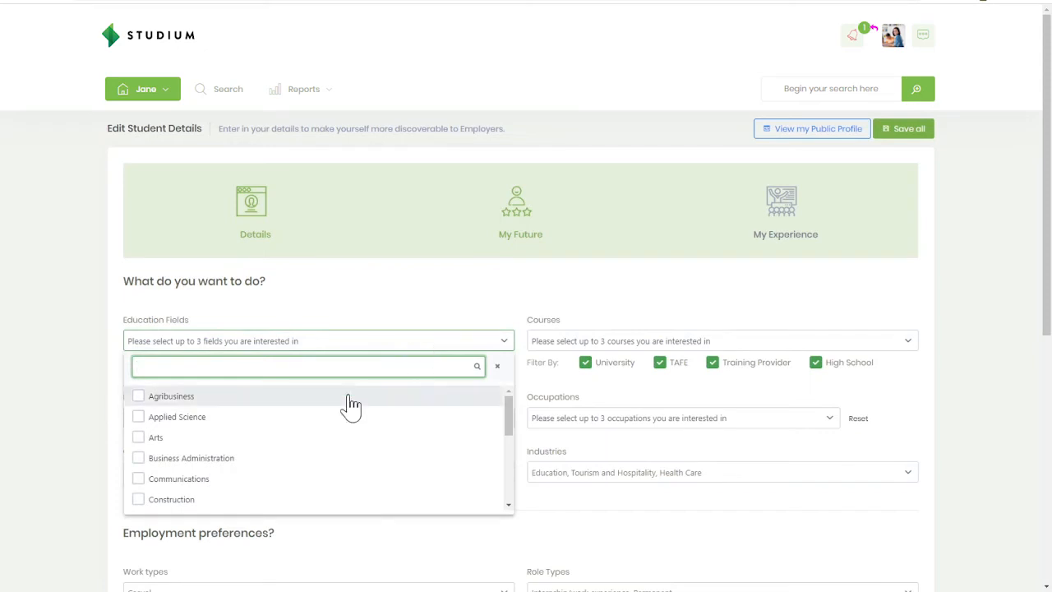
scroll(337, 473, "down", 1)
scroll(333, 468, "down", 1)
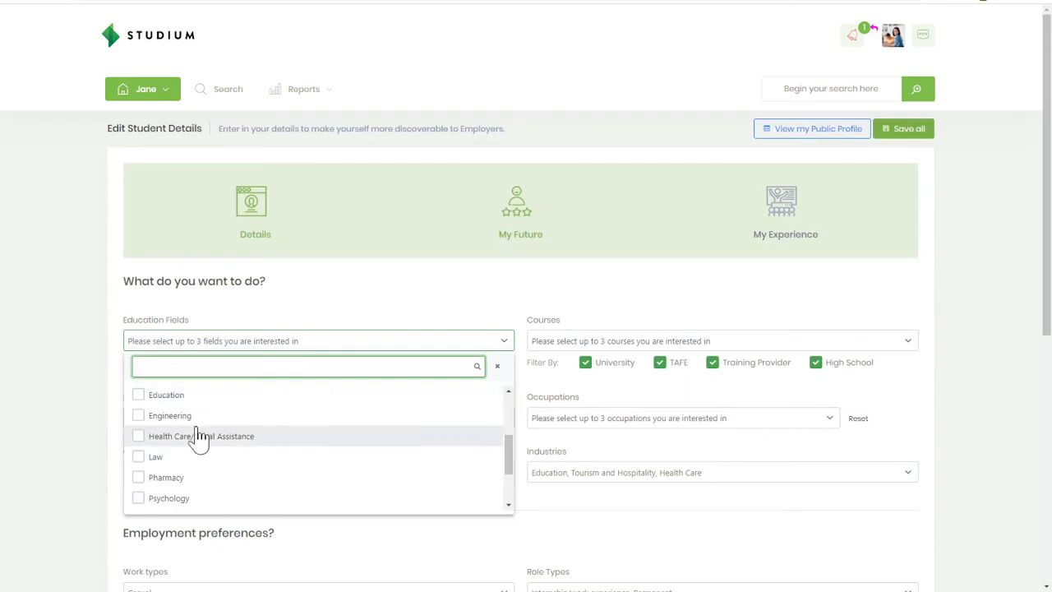
left_click(178, 419)
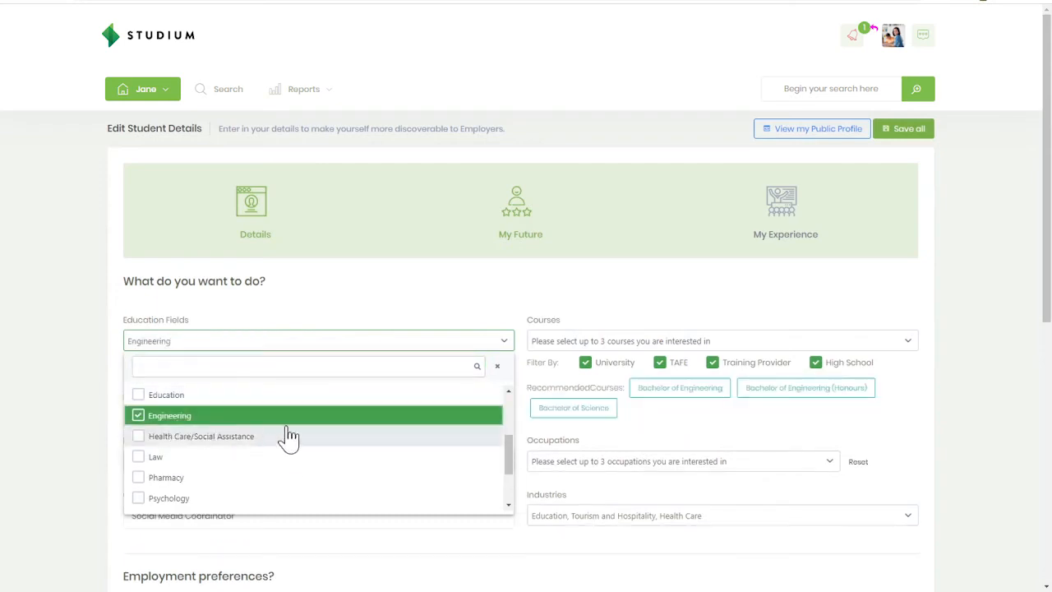
left_click(715, 428)
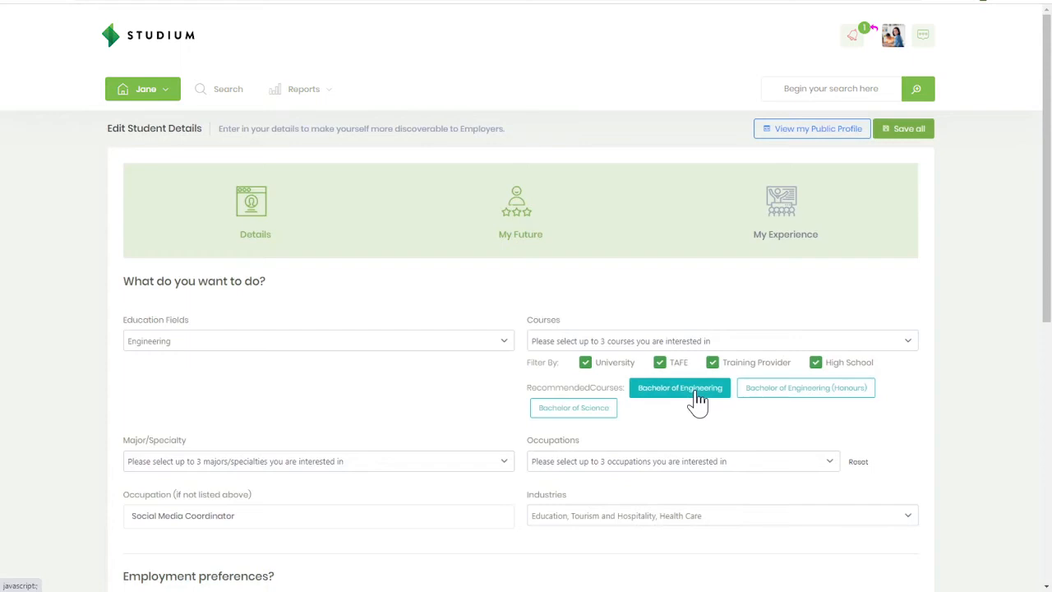
left_click(697, 402)
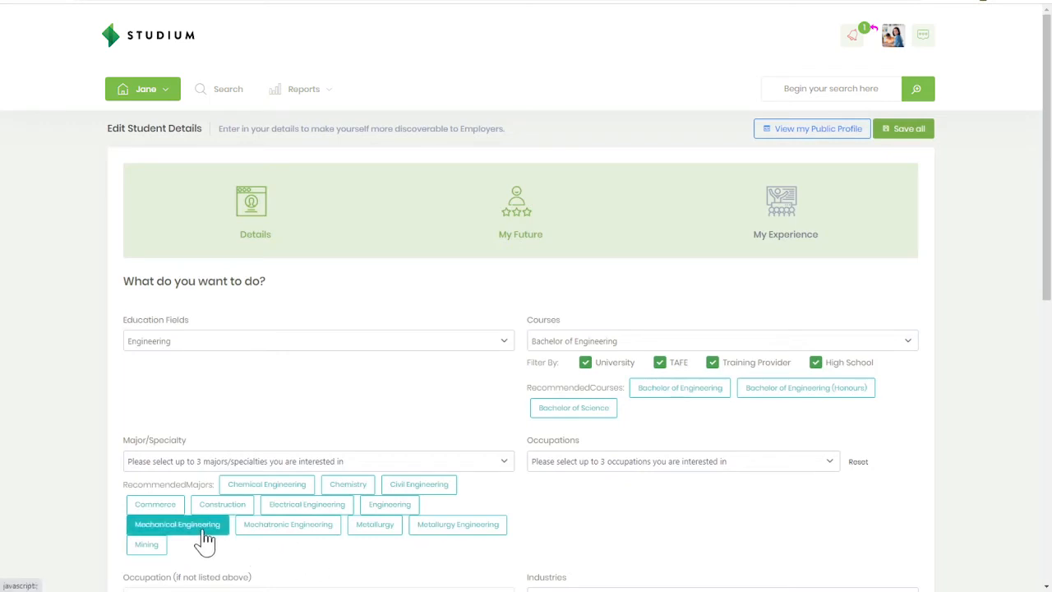
Choose Mechanical Engineering as the major and add Mechatronic engineer, Engineer and Academic from the recommended occupations
left_click(177, 525)
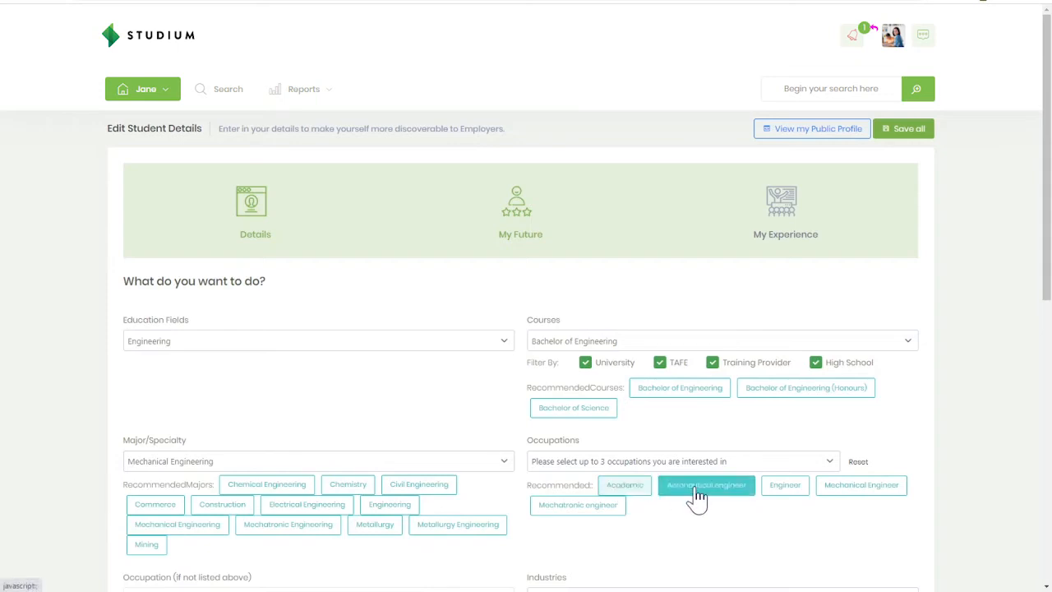
left_click(578, 509)
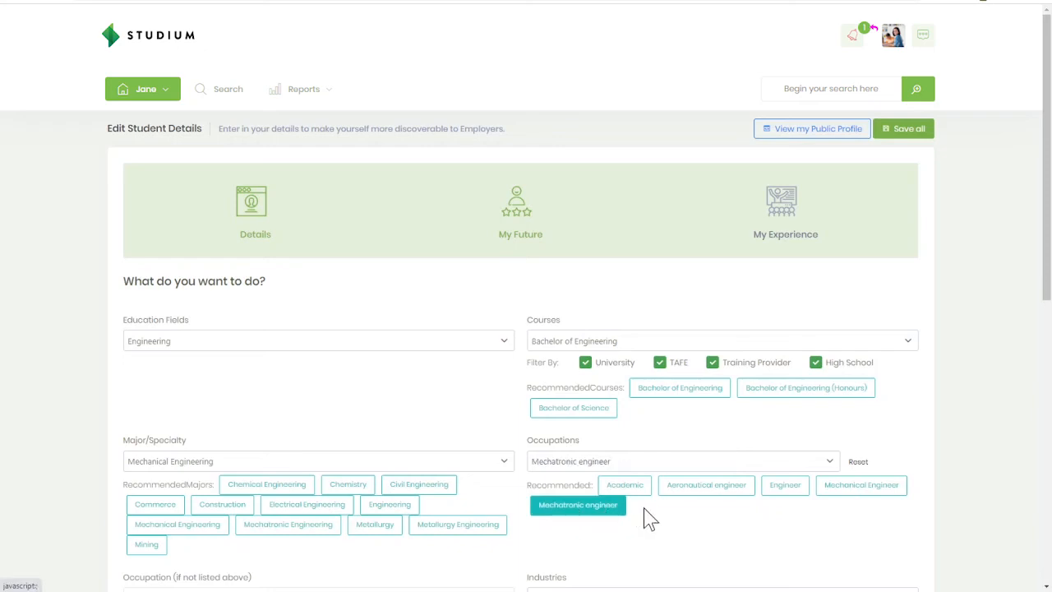
left_click(787, 491)
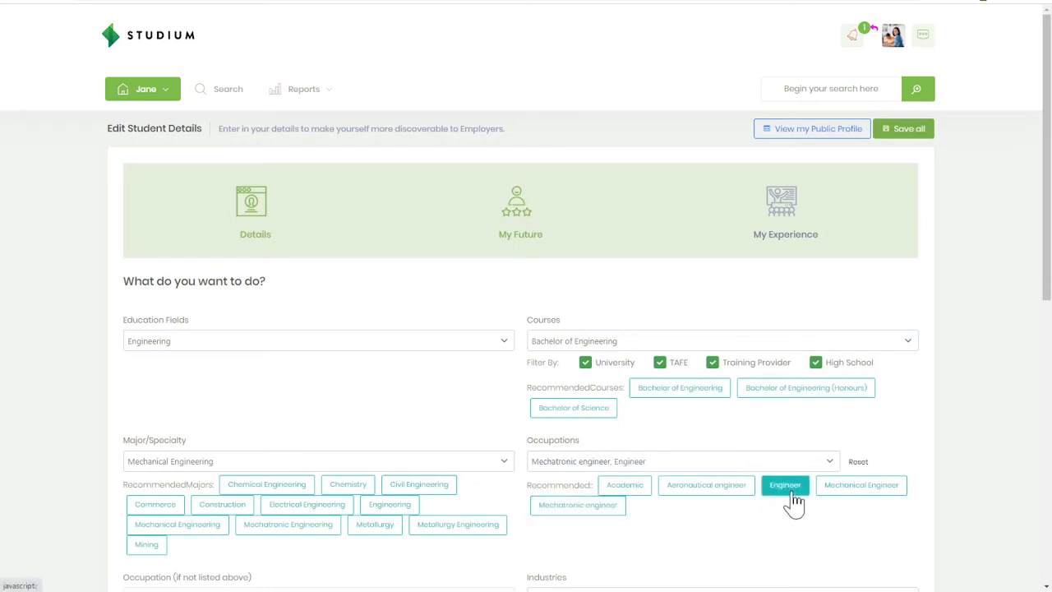
left_click(625, 493)
Select Engineering, Education and Health Care as the industries of interest
scroll(659, 416, "down", 2)
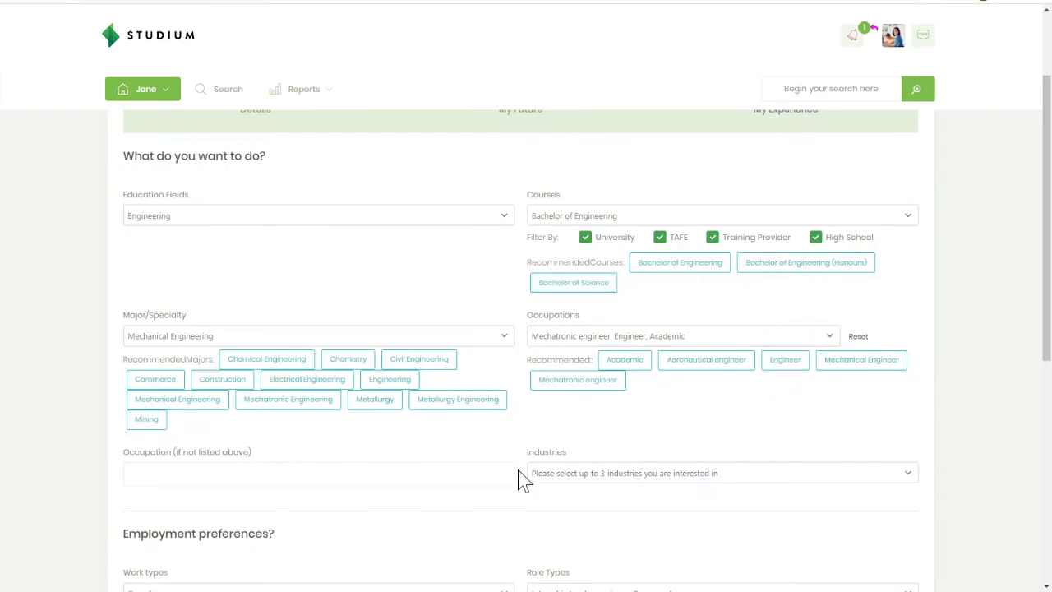
left_click(633, 480)
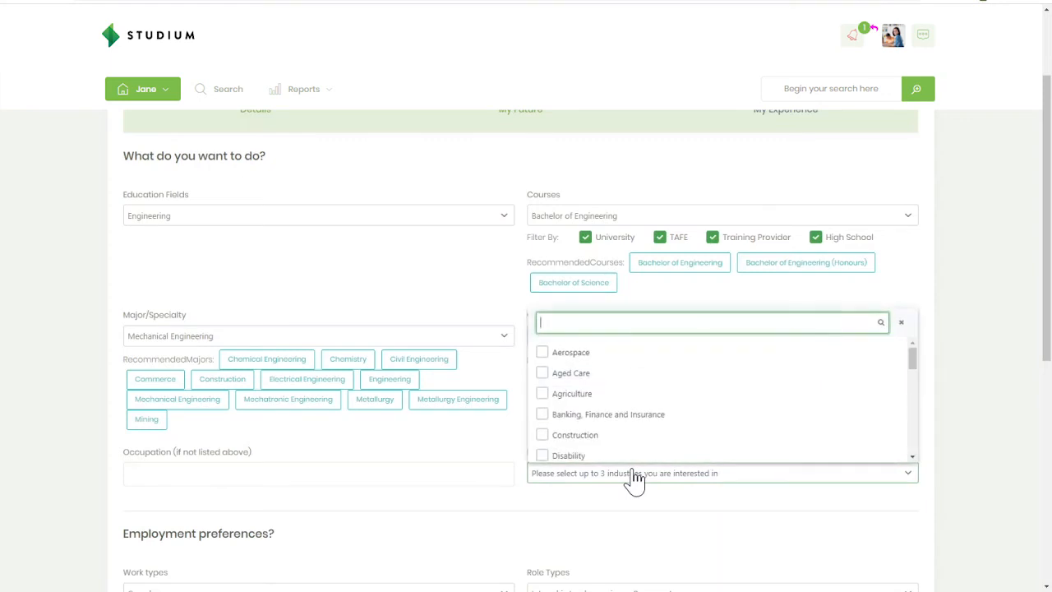
scroll(649, 431, "down", 2)
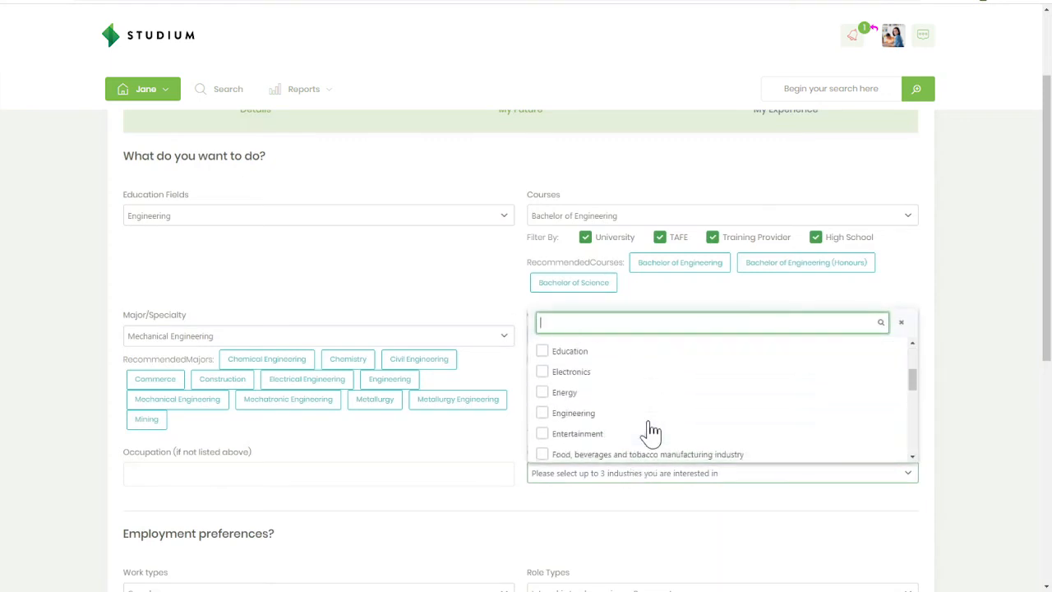
left_click(640, 416)
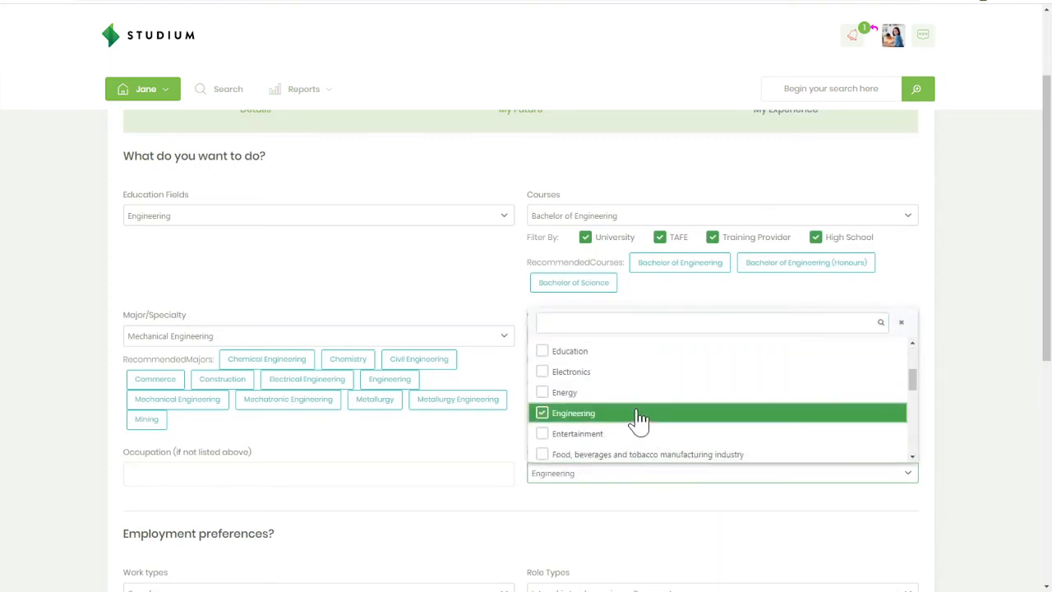
left_click(664, 360)
scroll(682, 418, "down", 3)
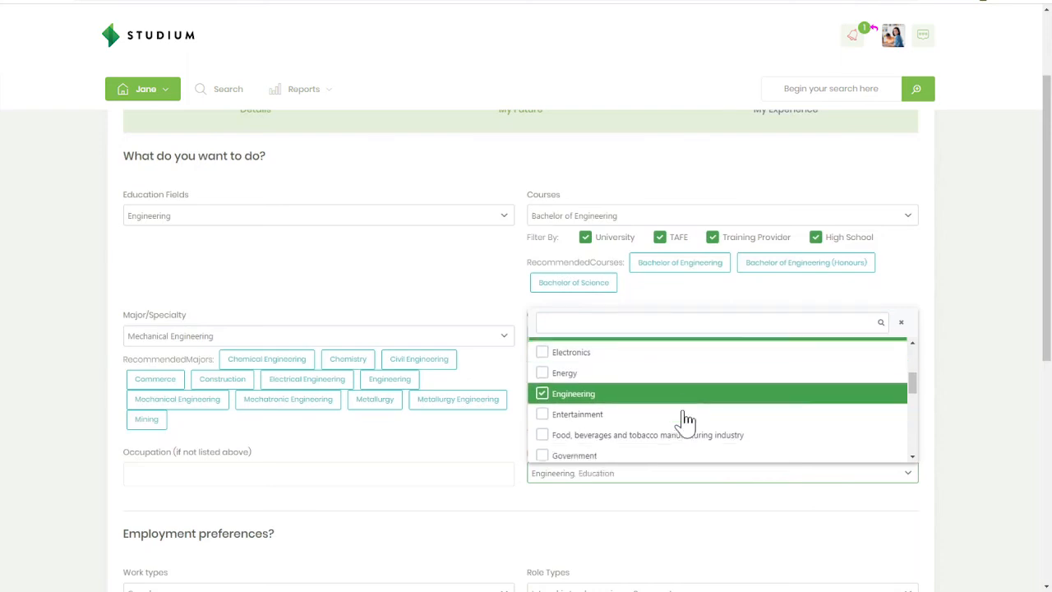
left_click(622, 372)
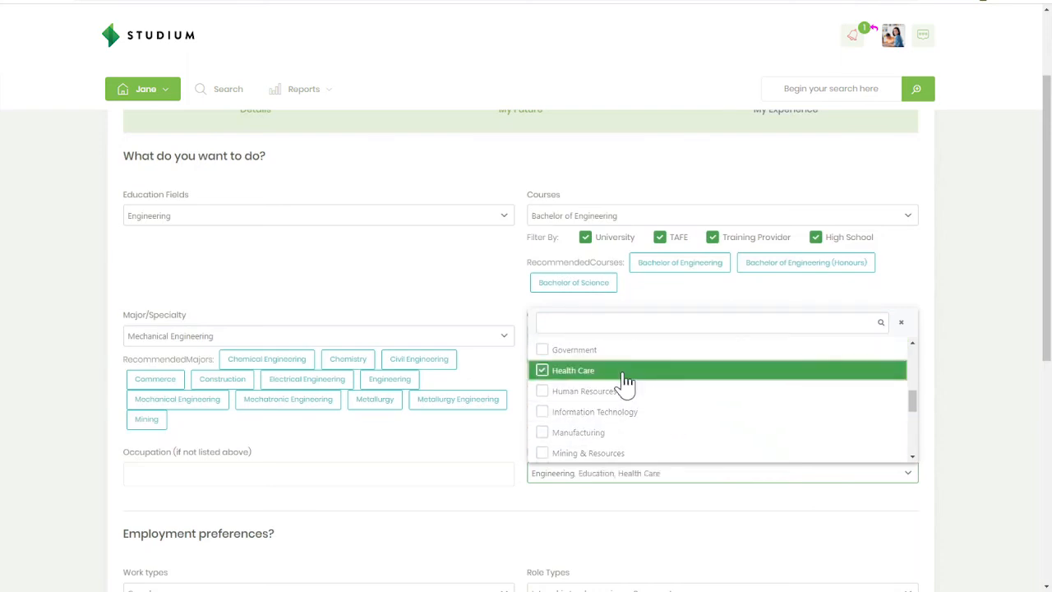
left_click(643, 504)
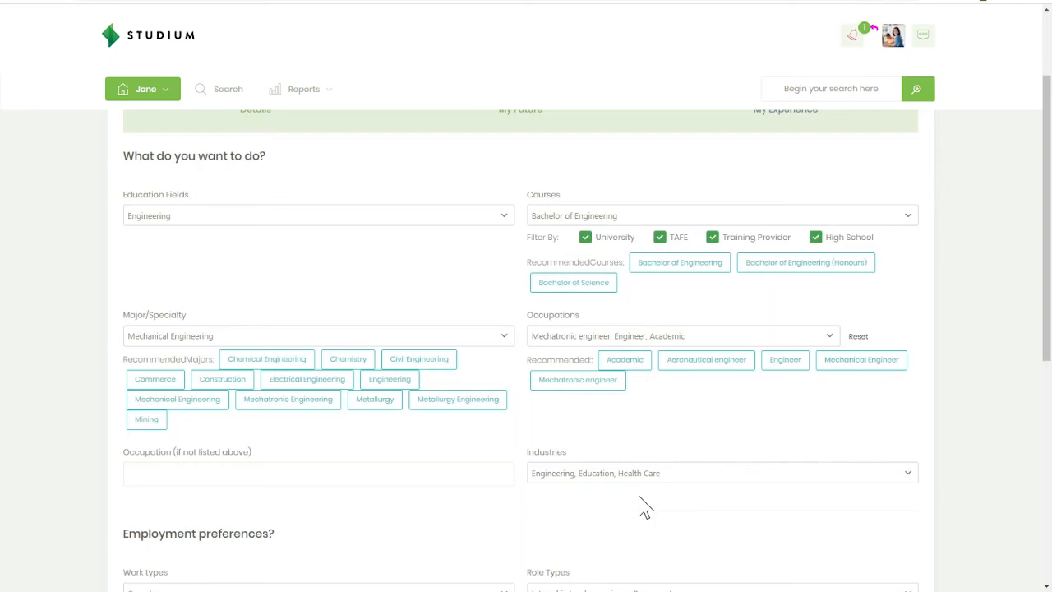
Set employment preferences to Casual work with Apprenticeship/traineeship and Internship/work experience roles, and continue to My Experience
scroll(1006, 177, "down", 5)
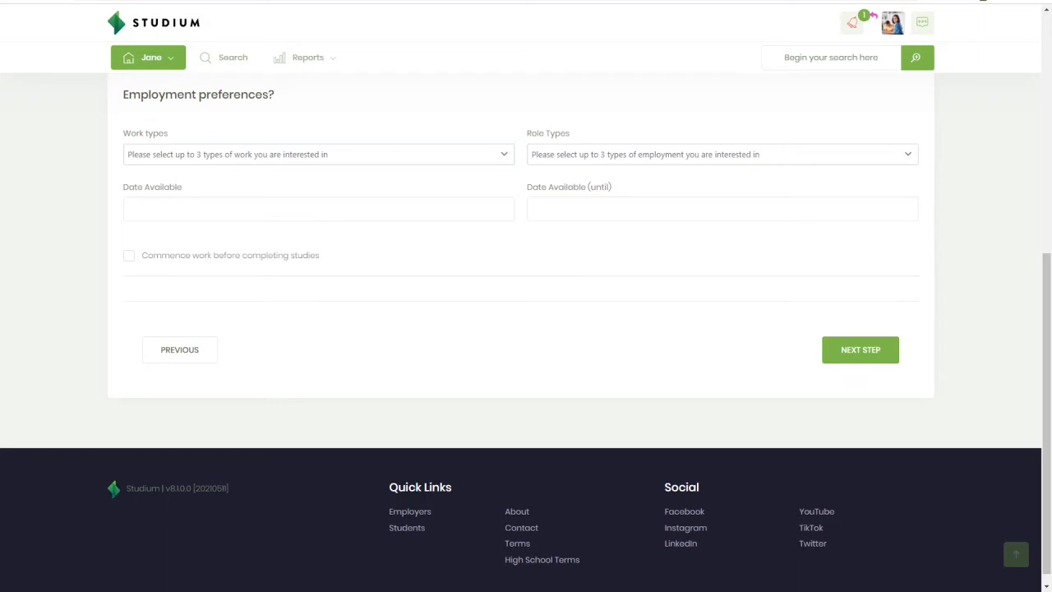
left_click(491, 161)
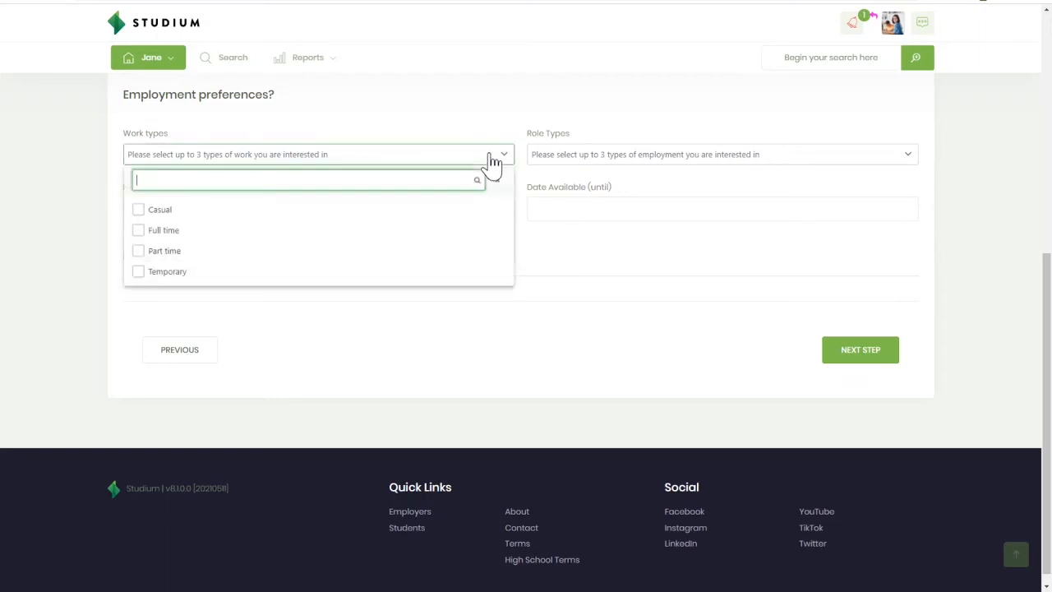
left_click(366, 216)
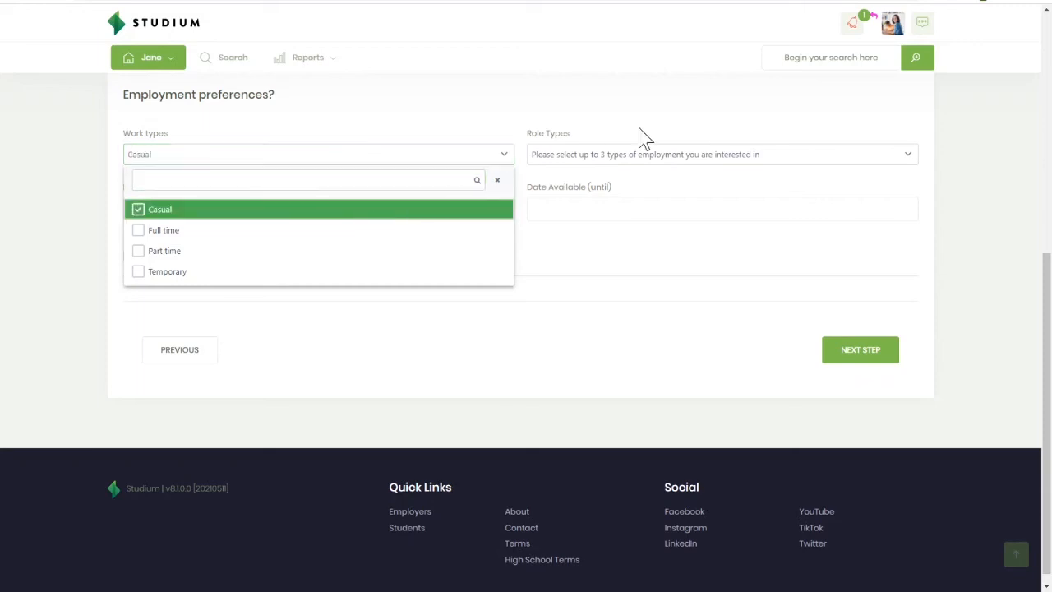
left_click(664, 162)
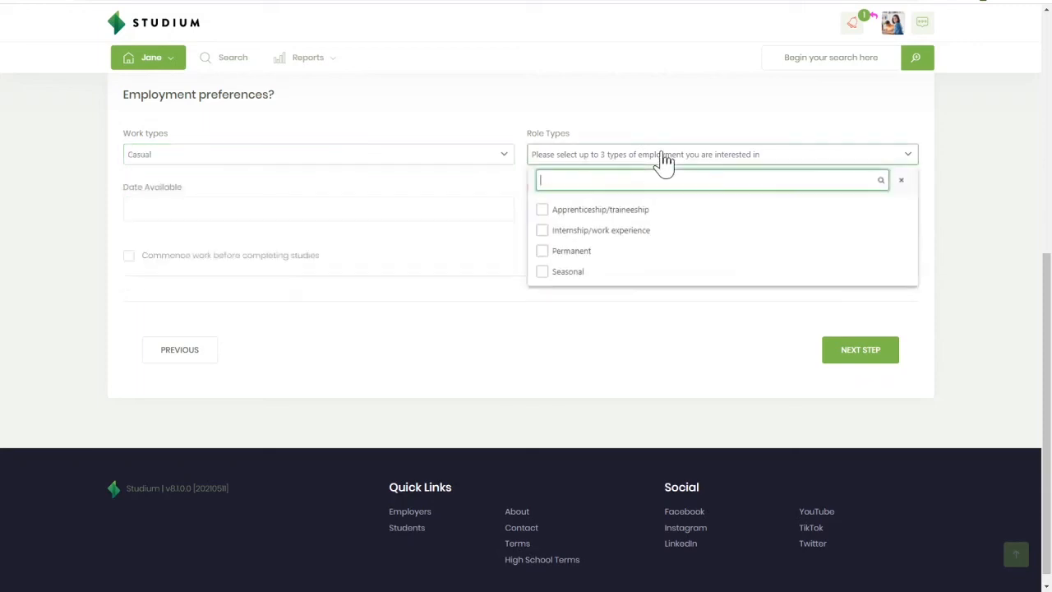
left_click(597, 218)
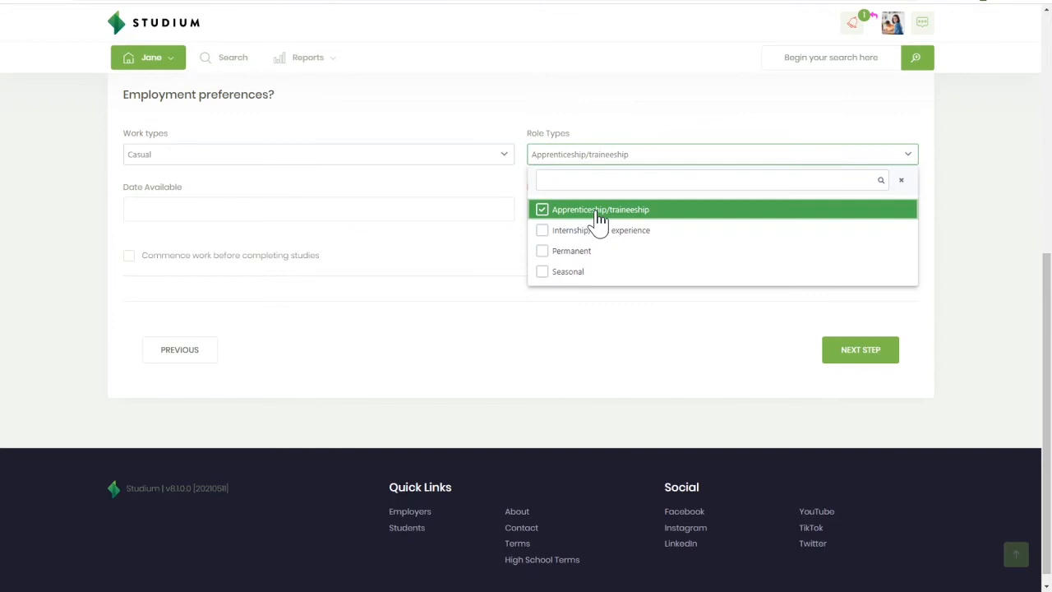
left_click(602, 235)
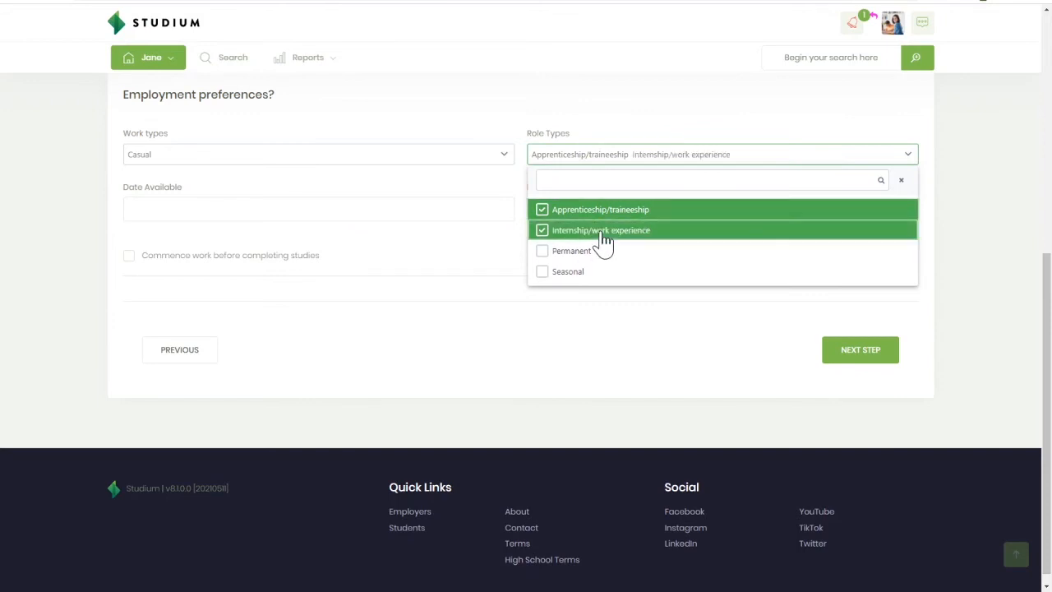
left_click(682, 161)
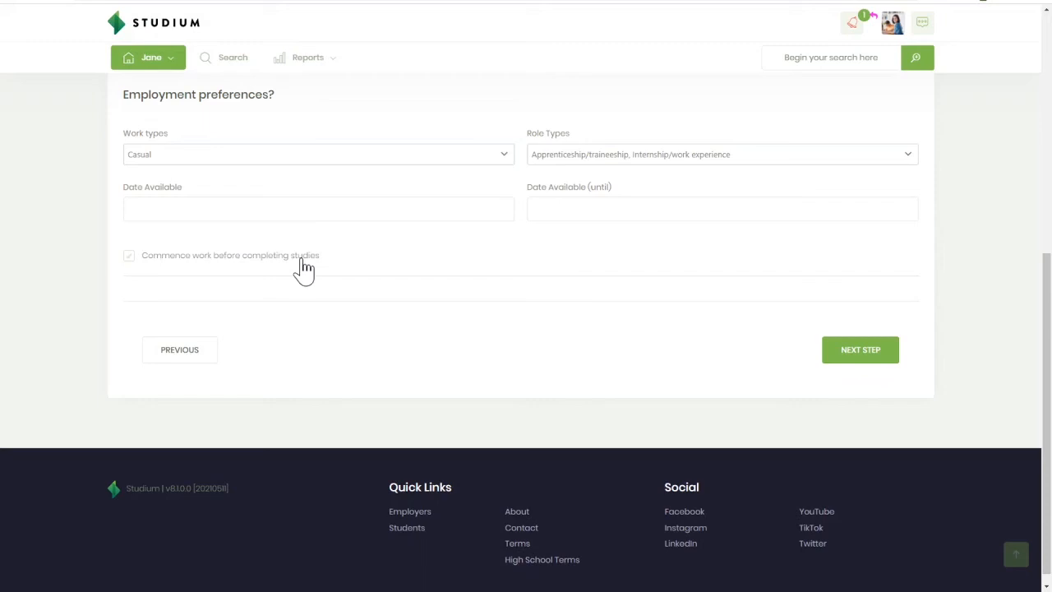
left_click(887, 367)
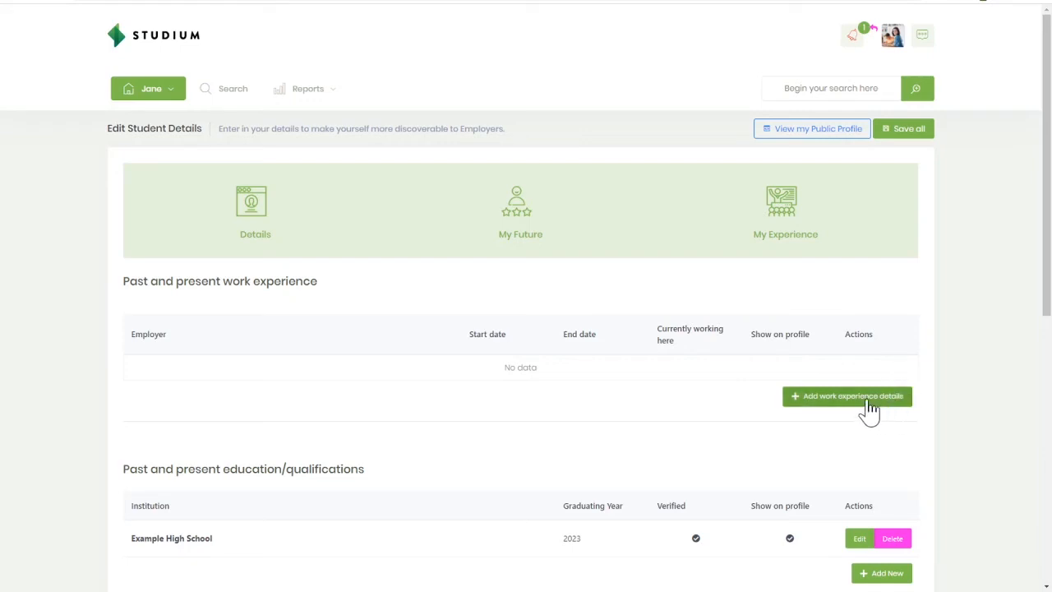
Open a new work experience entry, review its fields and the selectable values, and close it without saving
scroll(863, 394, "down", 1)
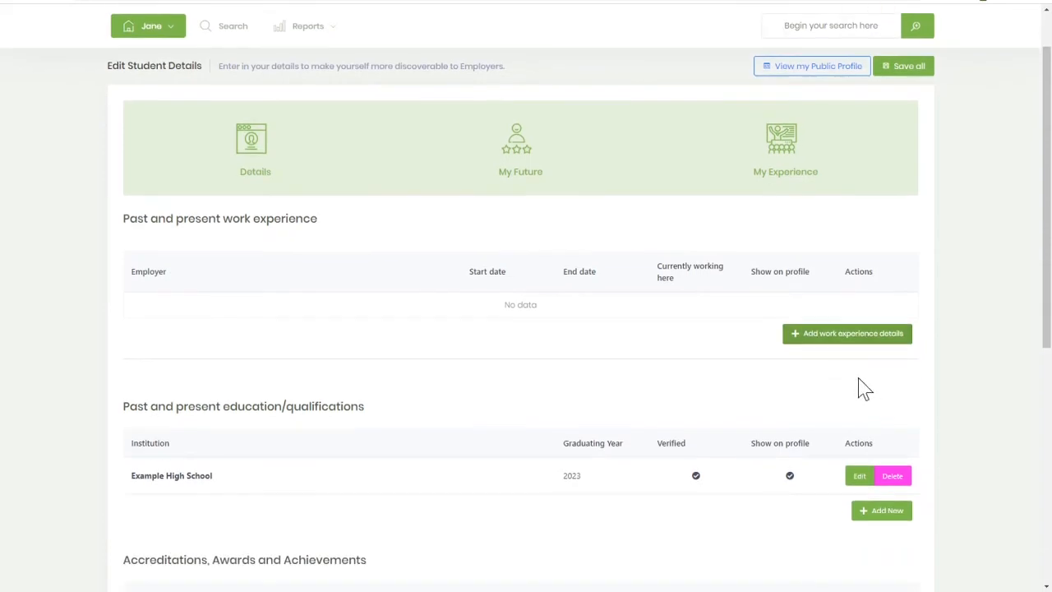
left_click(865, 338)
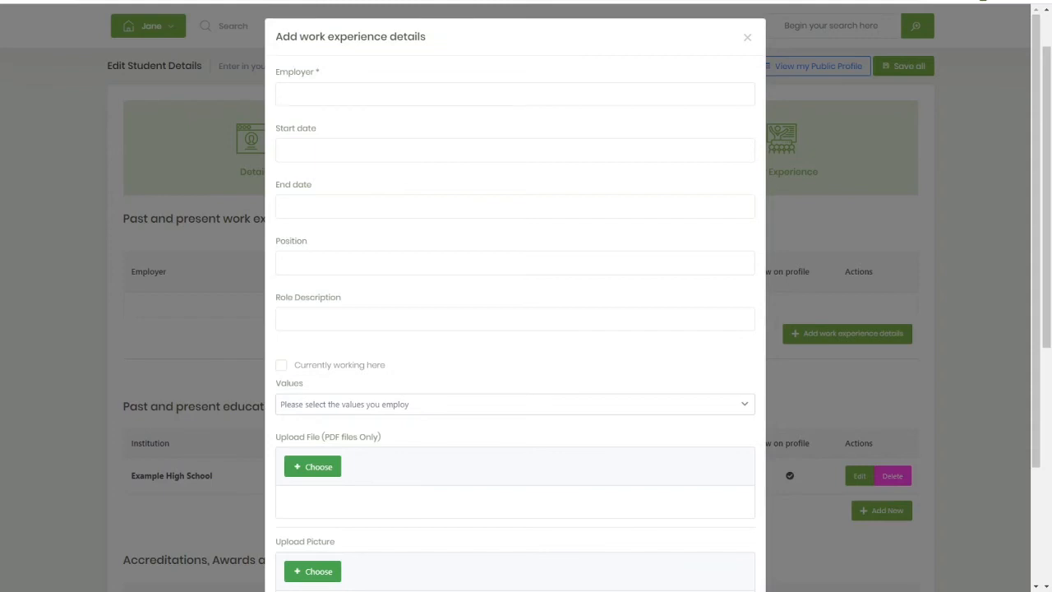
left_click(285, 94)
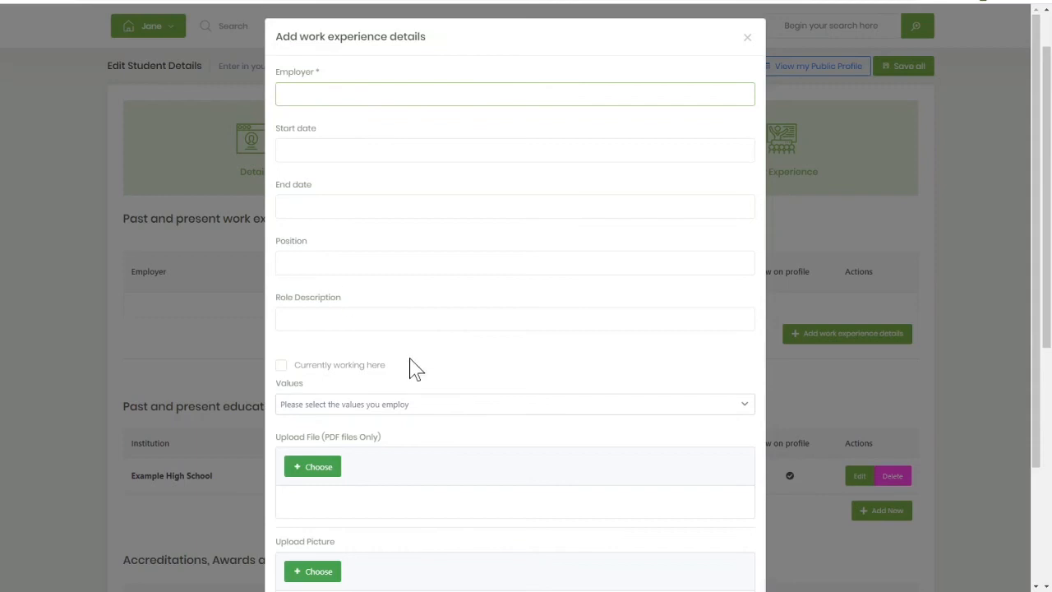
scroll(410, 369, "down", 3)
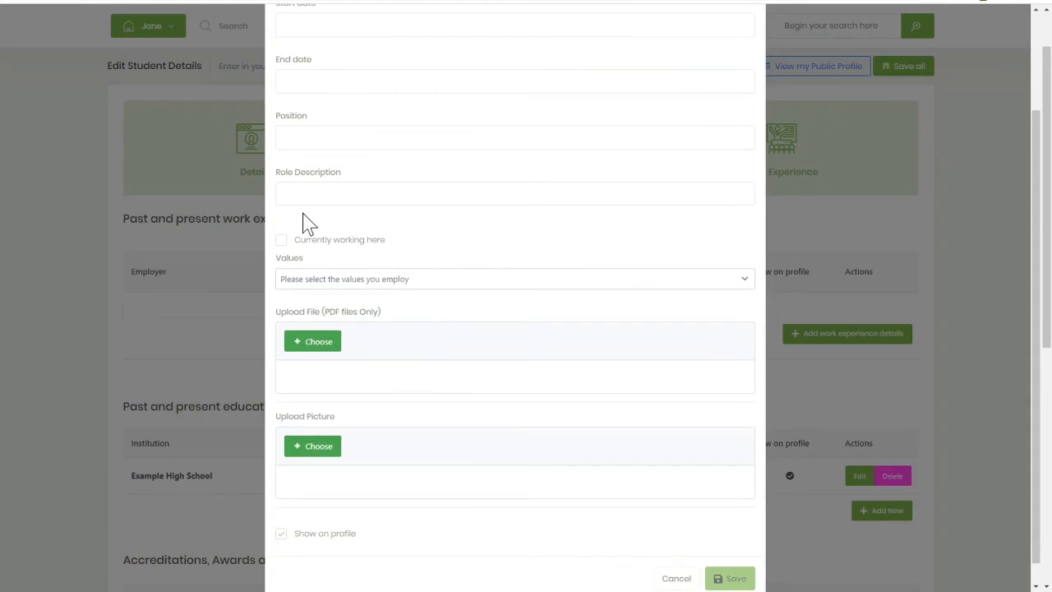
left_click(408, 283)
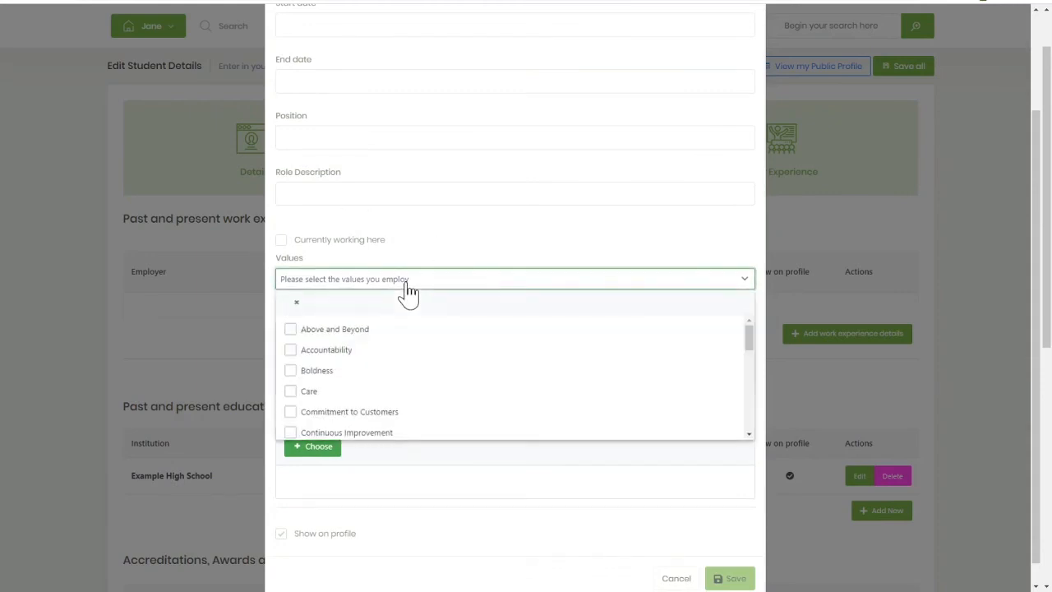
left_click(407, 284)
scroll(441, 328, "down", 1)
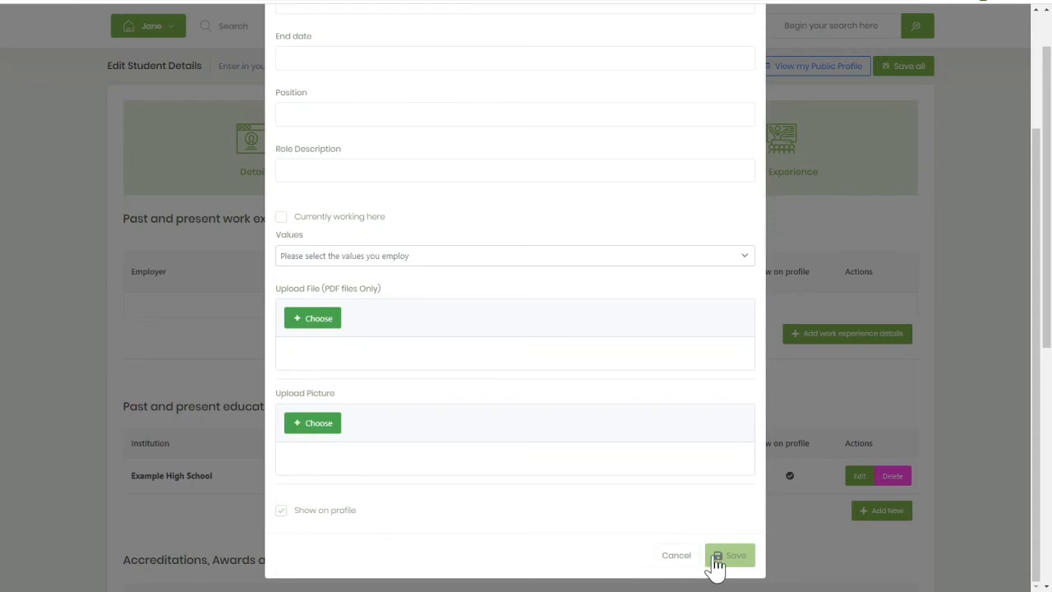
scroll(745, 535, "up", 3)
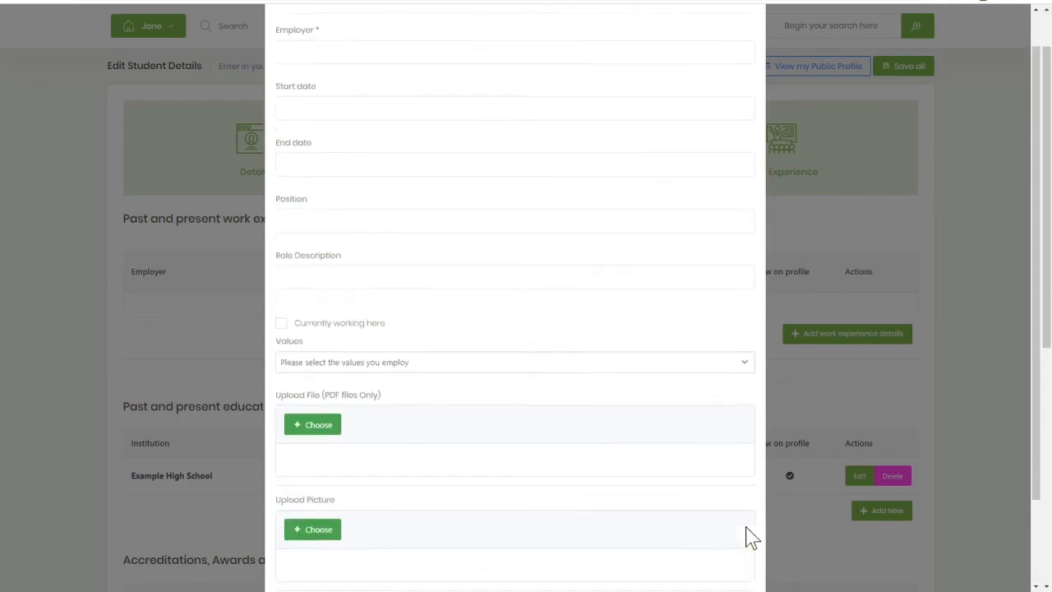
left_click(747, 37)
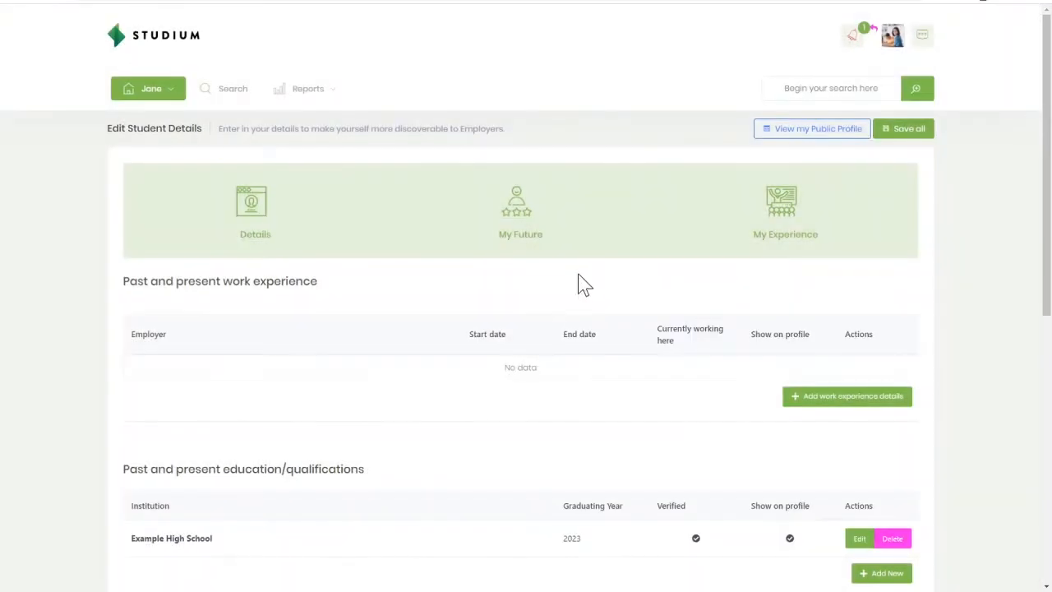
Open a new award entry, review the award types and remaining fields, and close it without saving
scroll(572, 285, "down", 1)
scroll(572, 286, "down", 3)
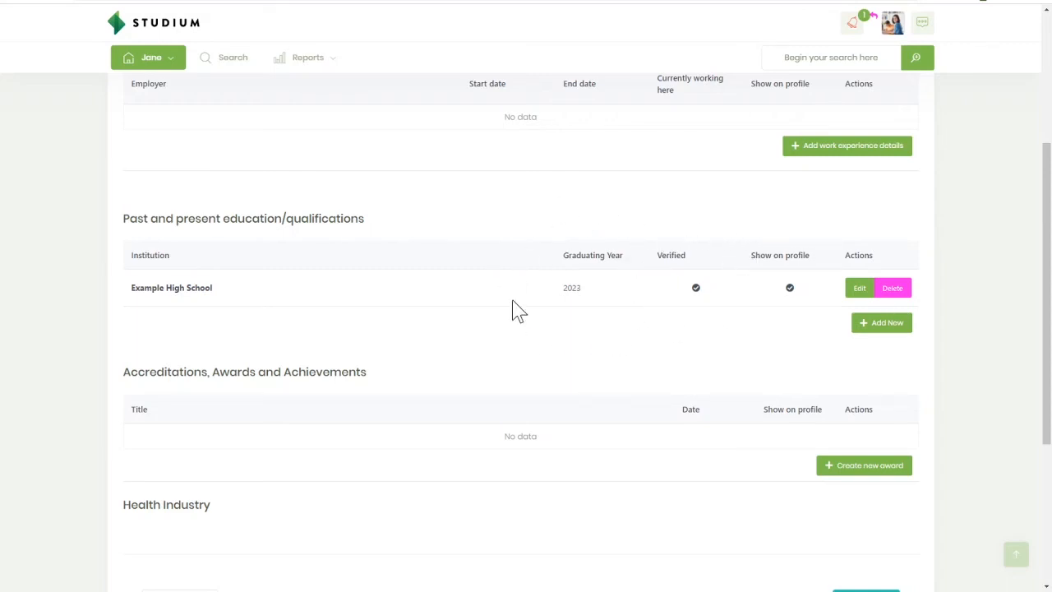
scroll(935, 317, "down", 3)
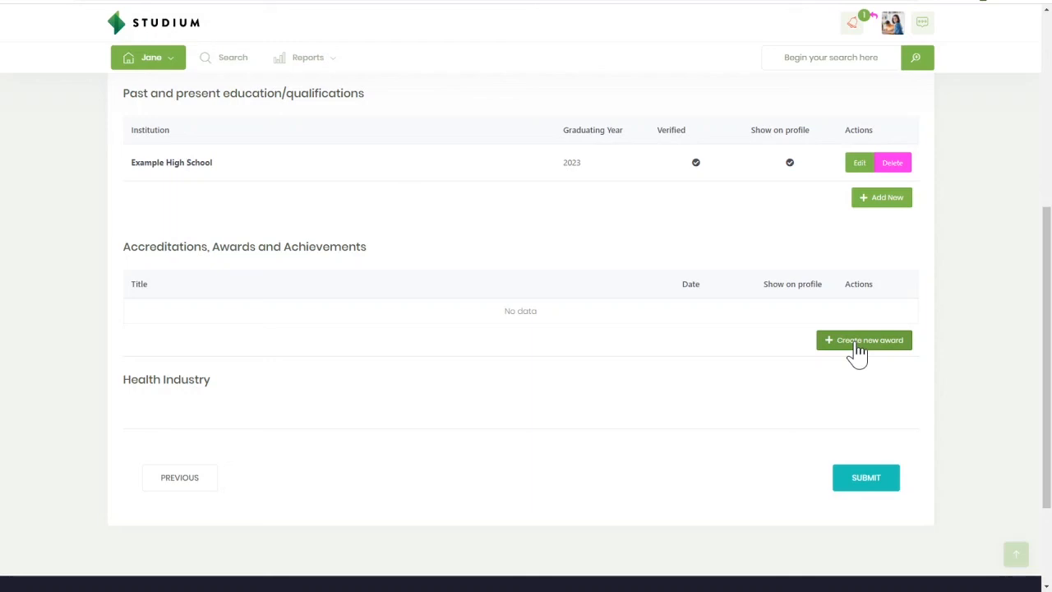
left_click(856, 344)
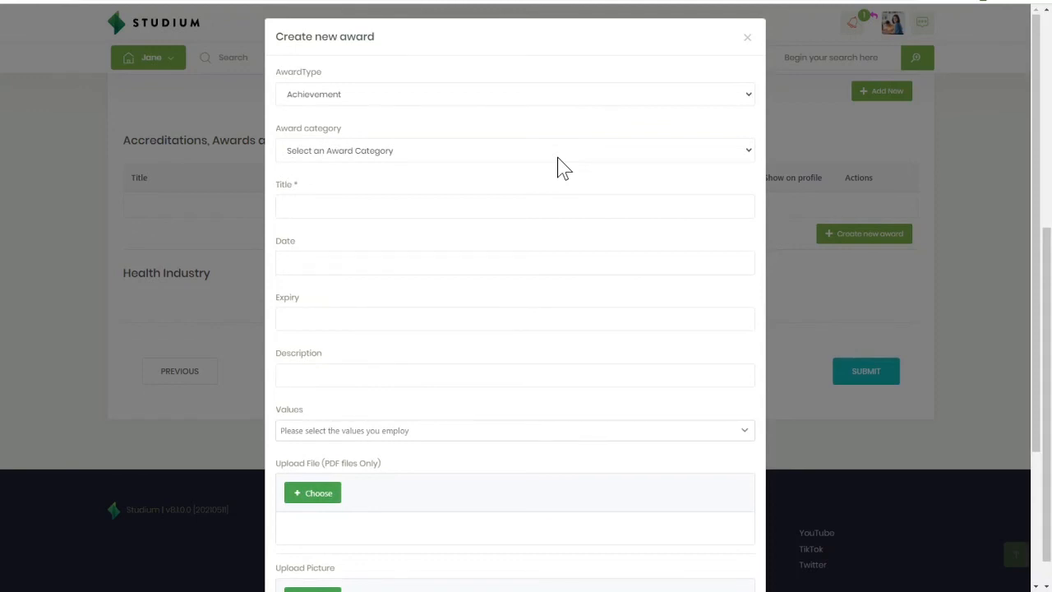
left_click(540, 95)
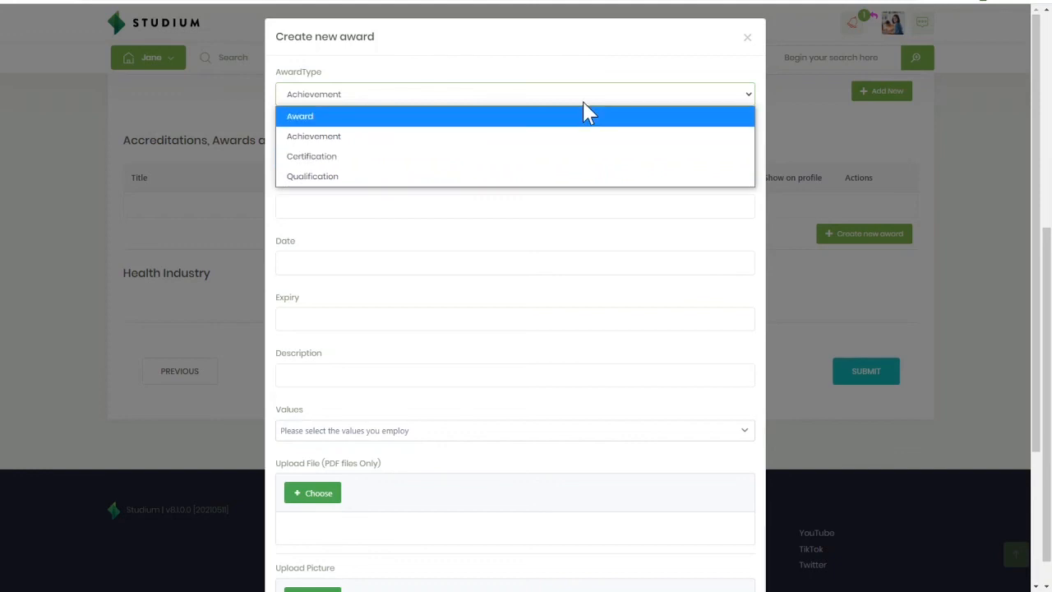
scroll(567, 172, "down", 2)
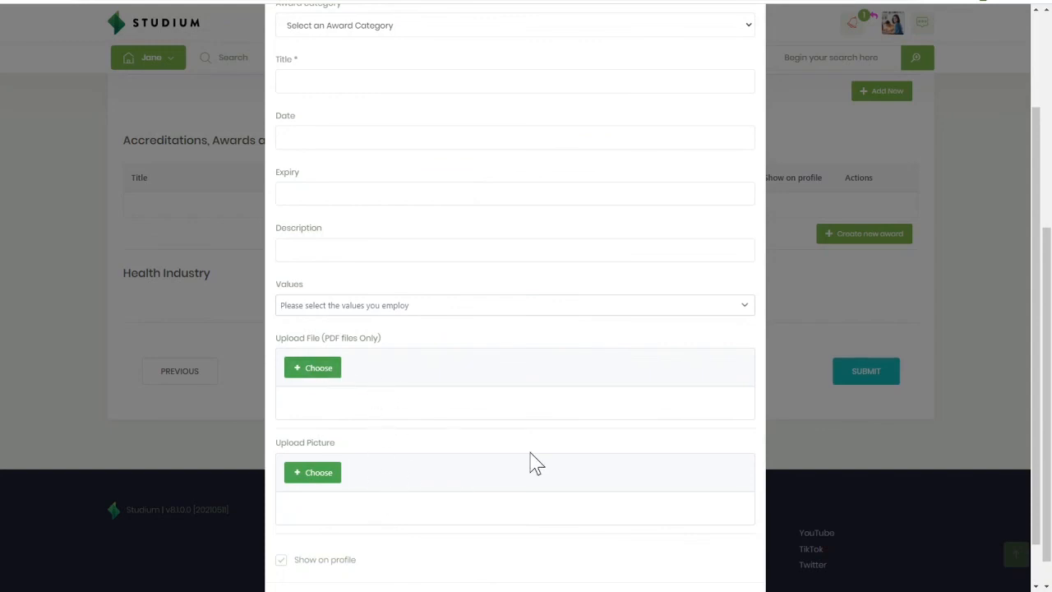
scroll(530, 463, "up", 2)
left_click(755, 42)
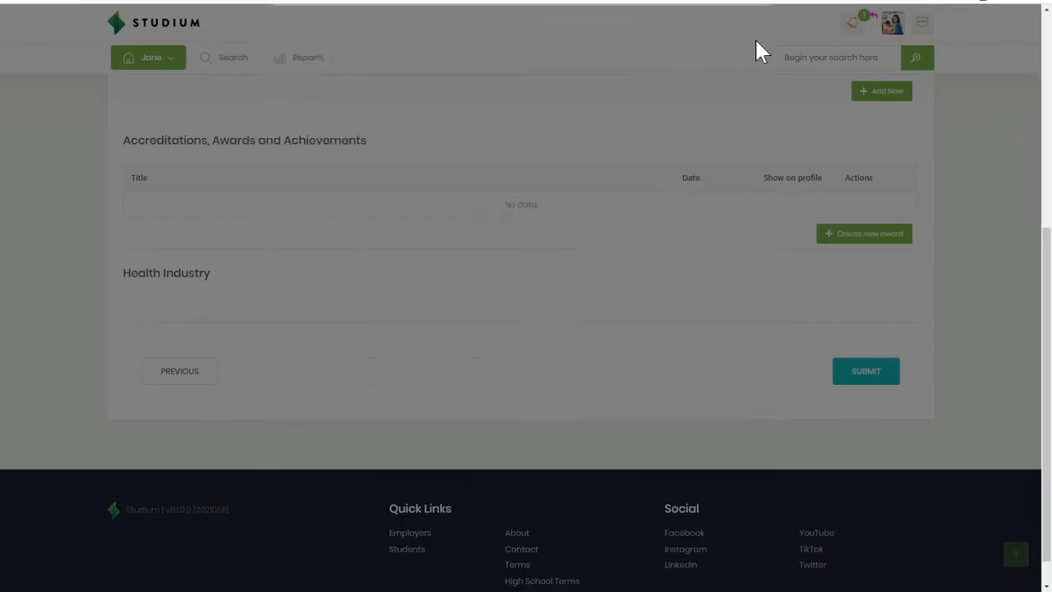
Submit the student profile details from the My Experience section and return to the start of the page
scroll(756, 46, "up", 2)
scroll(904, 246, "up", 1)
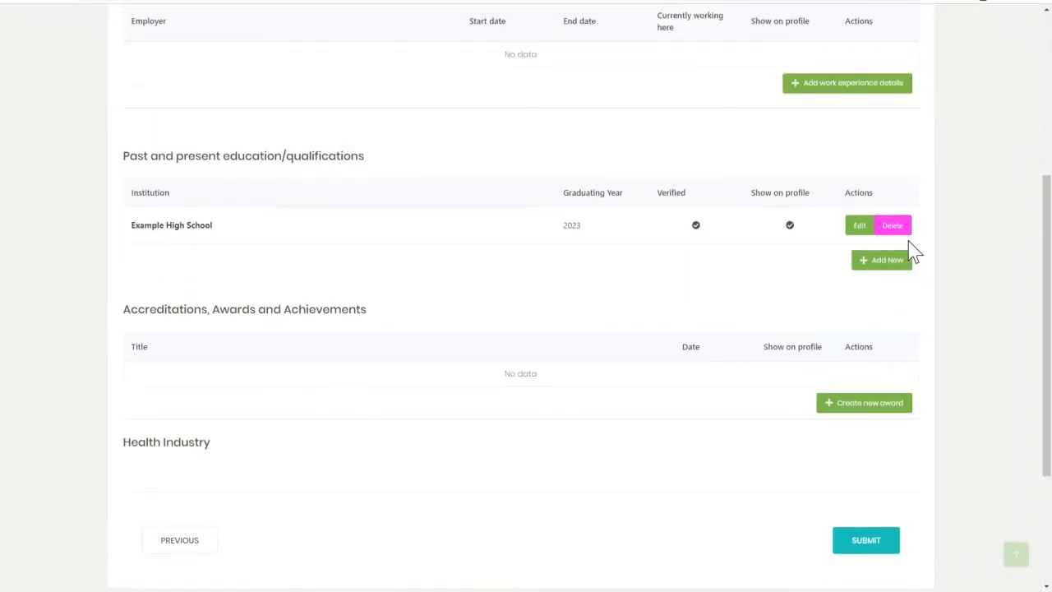
left_click(887, 543)
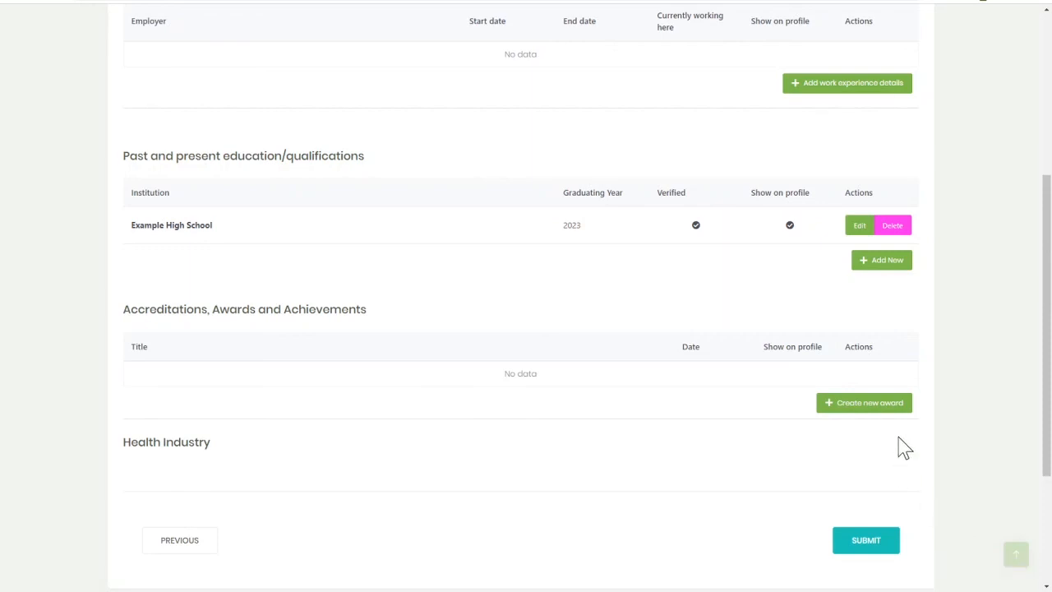
scroll(904, 448, "up", 4)
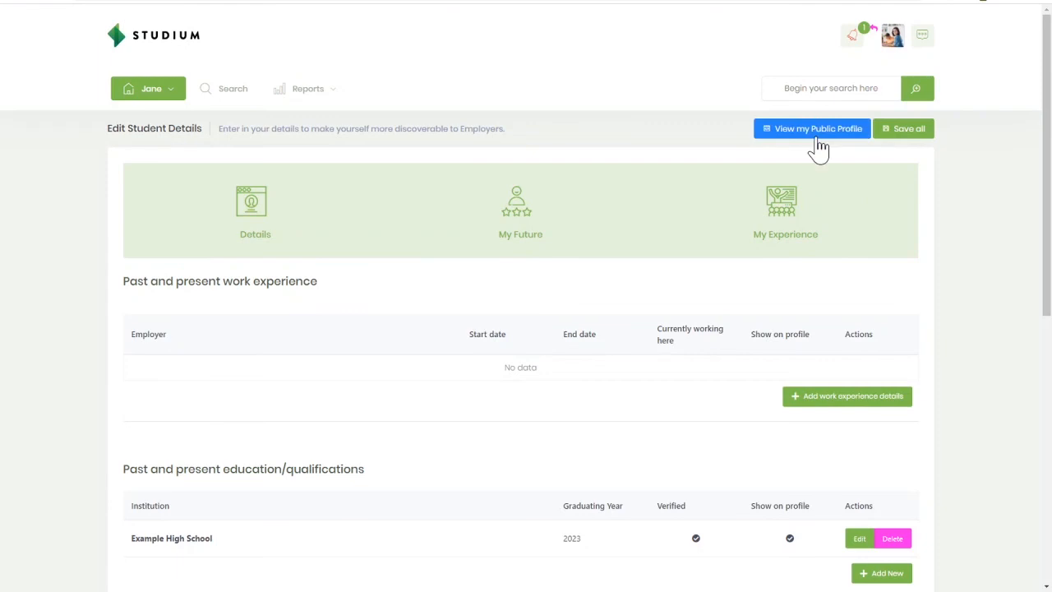
Open the student's public profile and review its qualifications, awards, work experience, nominated values, preferences, video and More About Me sections
left_click(816, 147)
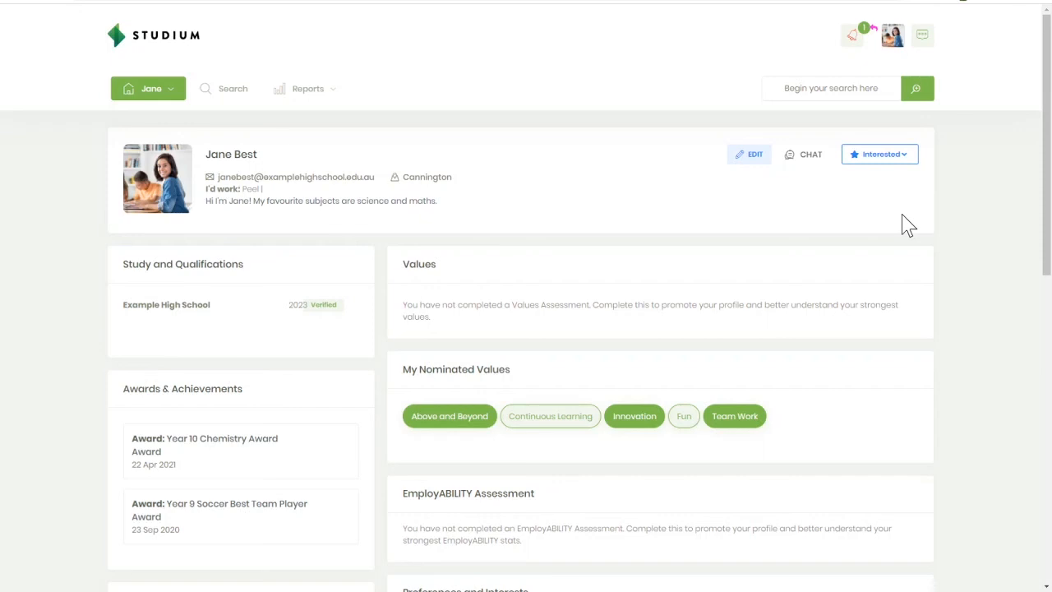
scroll(907, 225, "down", 5)
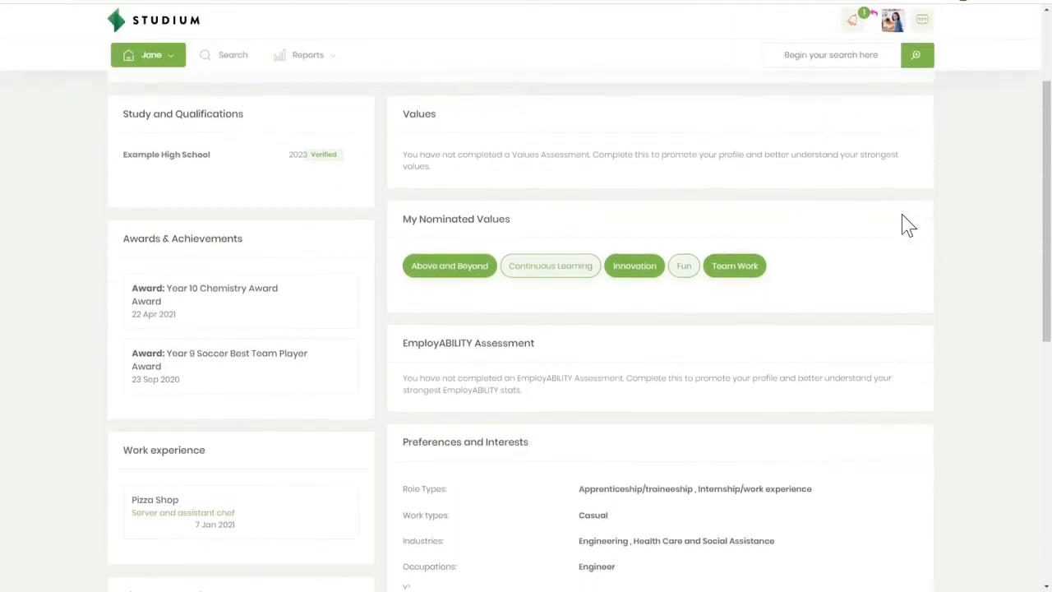
scroll(907, 226, "down", 3)
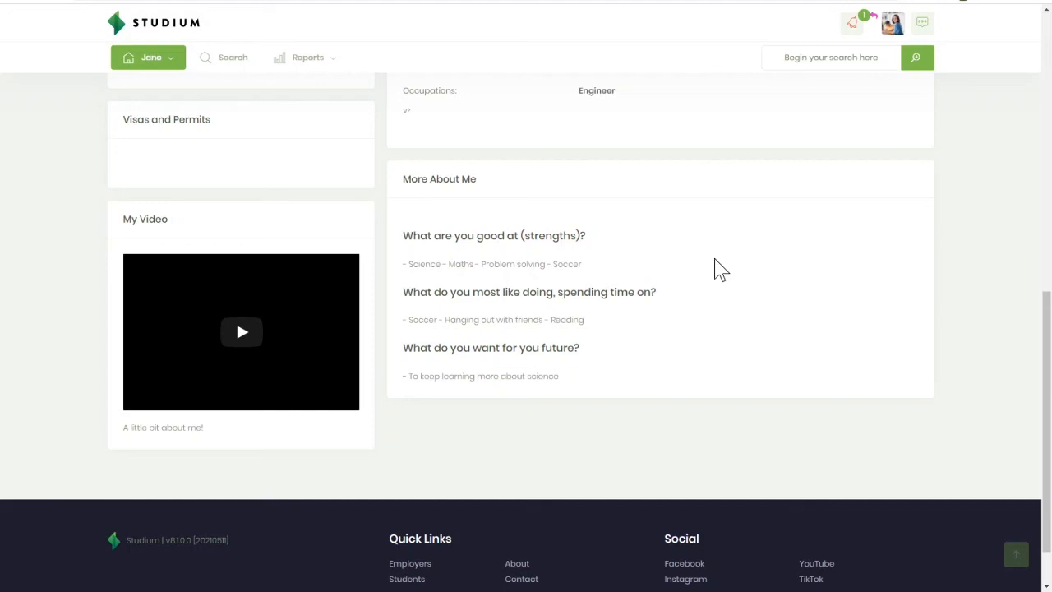
scroll(714, 260, "up", 3)
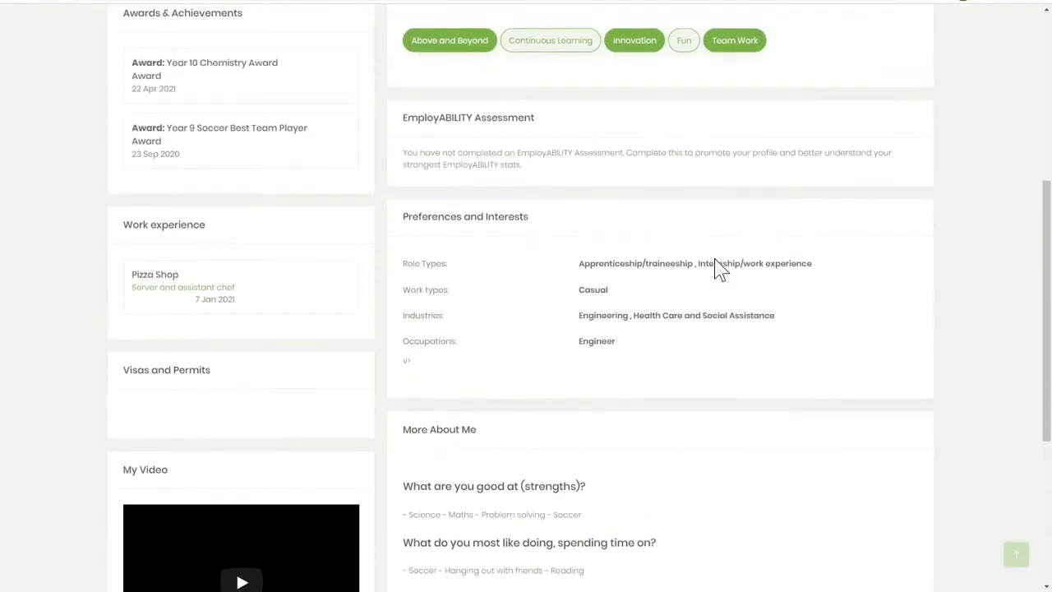
scroll(714, 263, "up", 2)
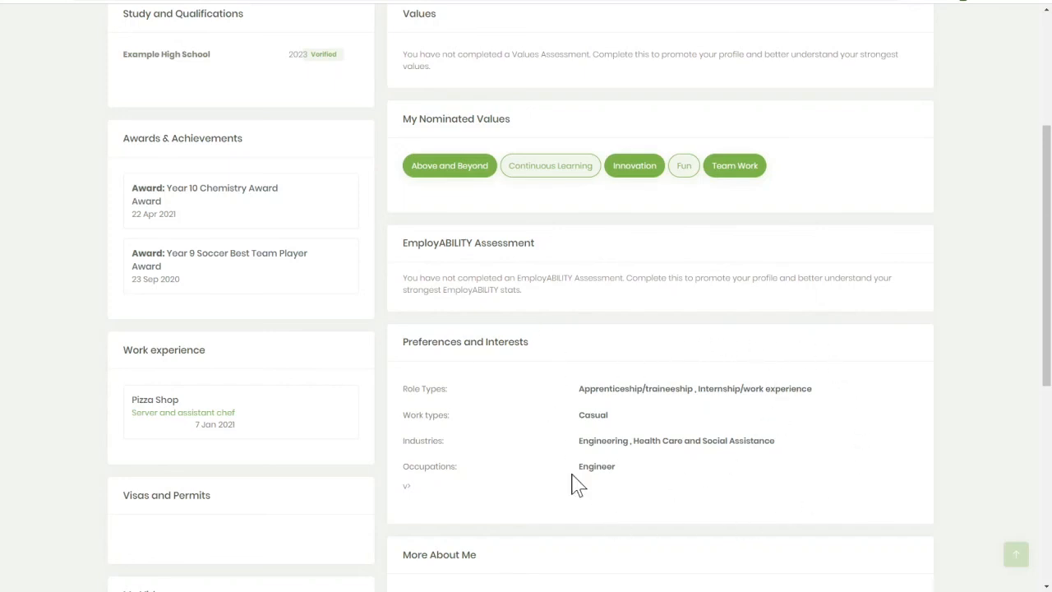
scroll(777, 477, "up", 3)
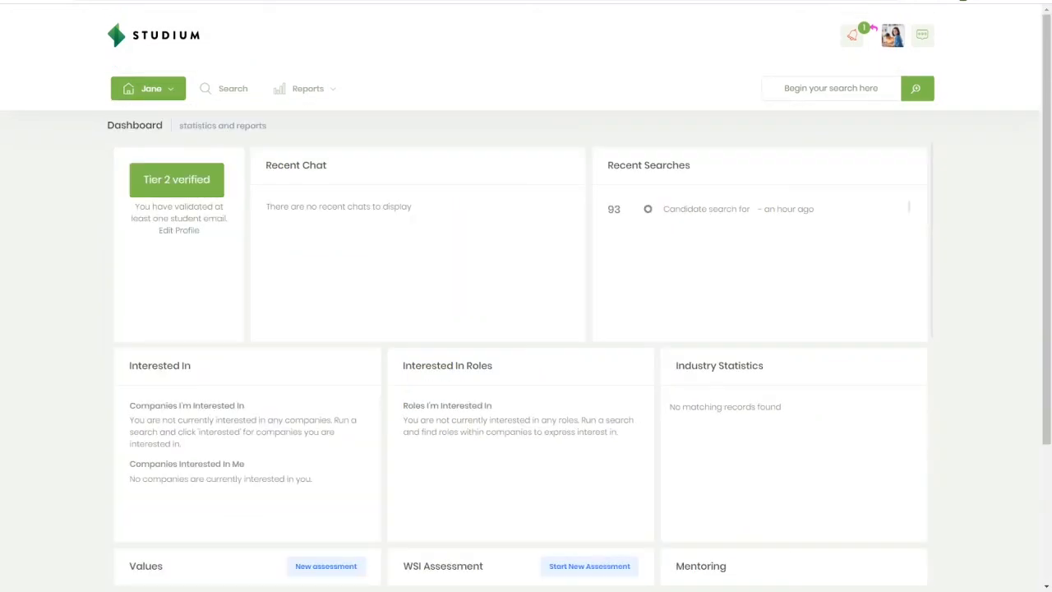
Examine the Values, WSI and EmployABILITY assessment sections on the candidate dashboard, including the EmployABILITY chart
scroll(688, 219, "down", 5)
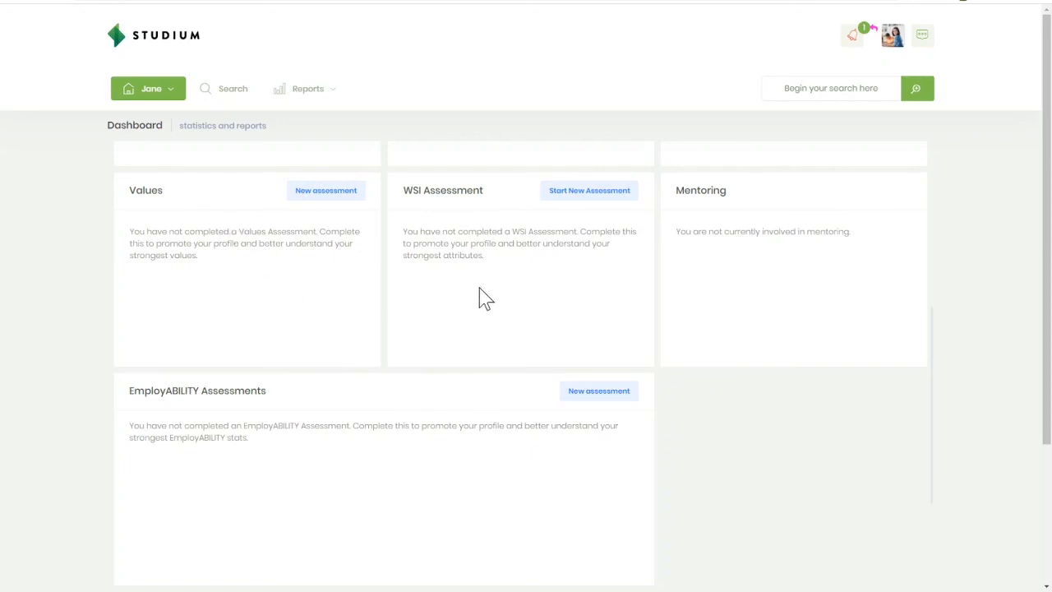
scroll(928, 376, "up", 5)
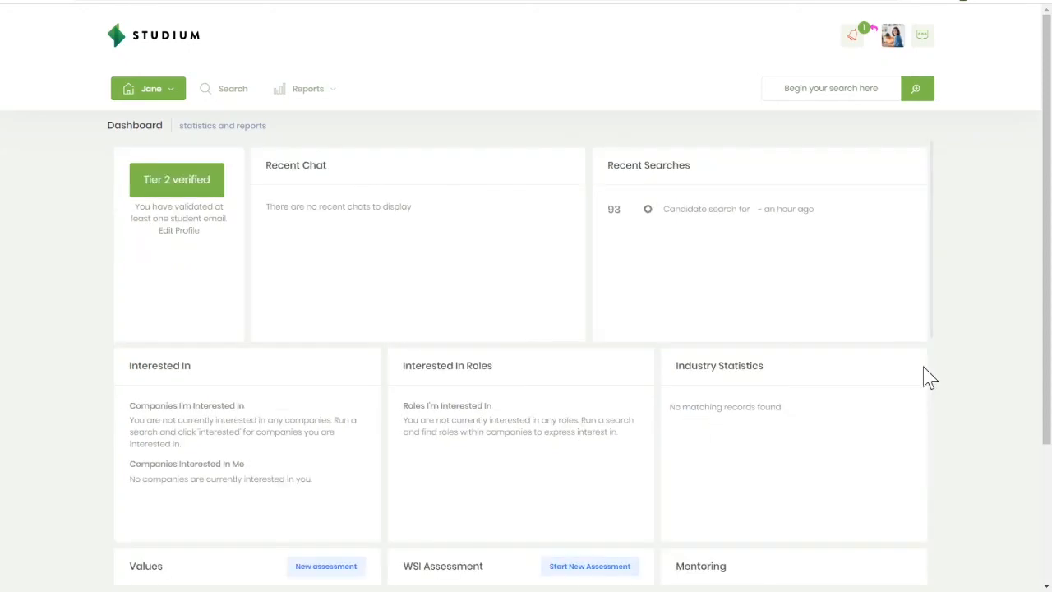
scroll(854, 381, "down", 5)
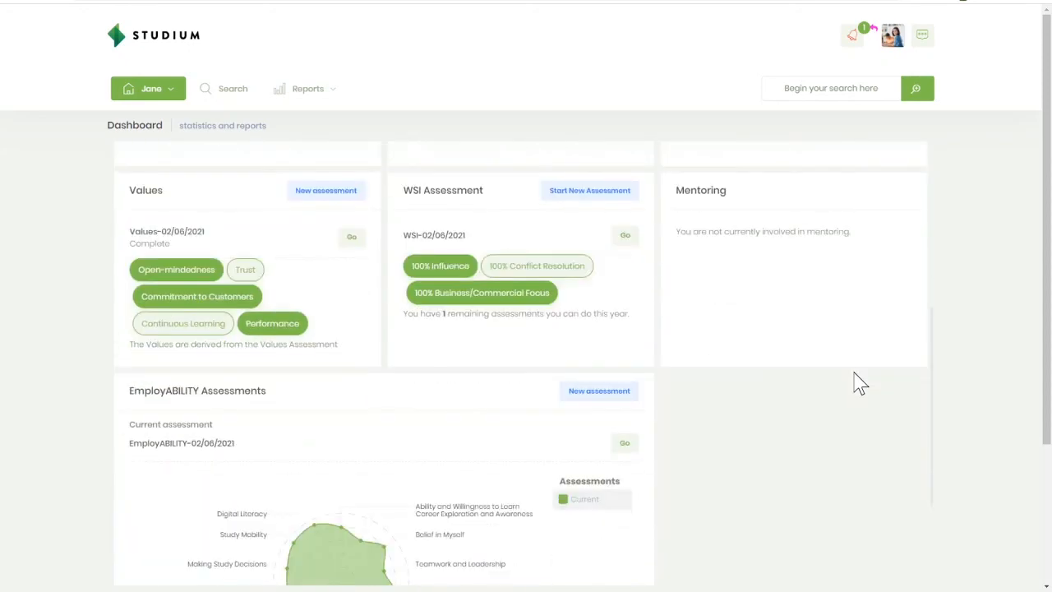
scroll(858, 382, "down", 2)
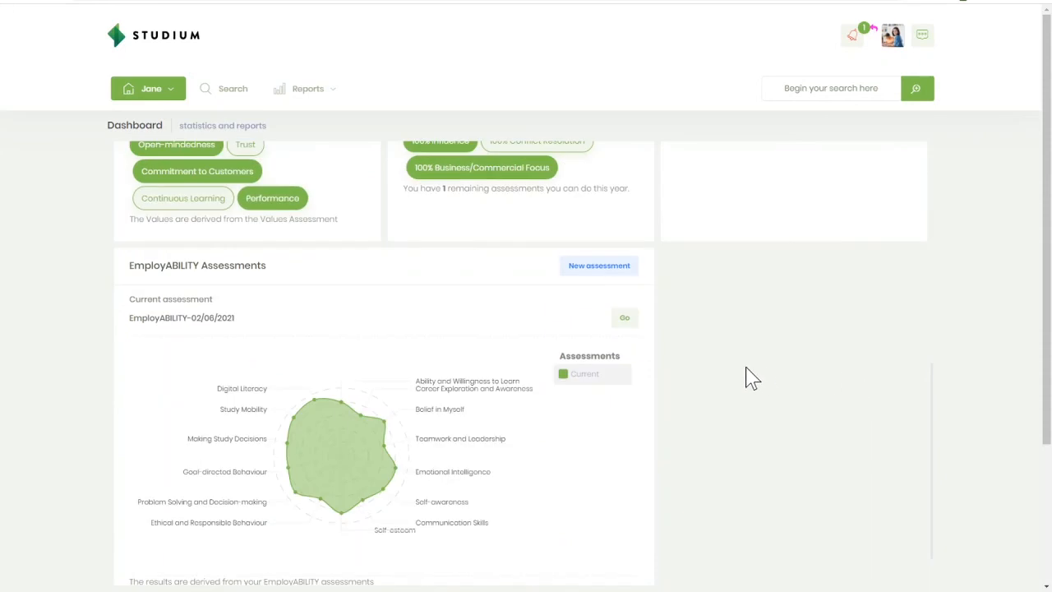
Open the student's public profile from the dashboard
left_click(173, 100)
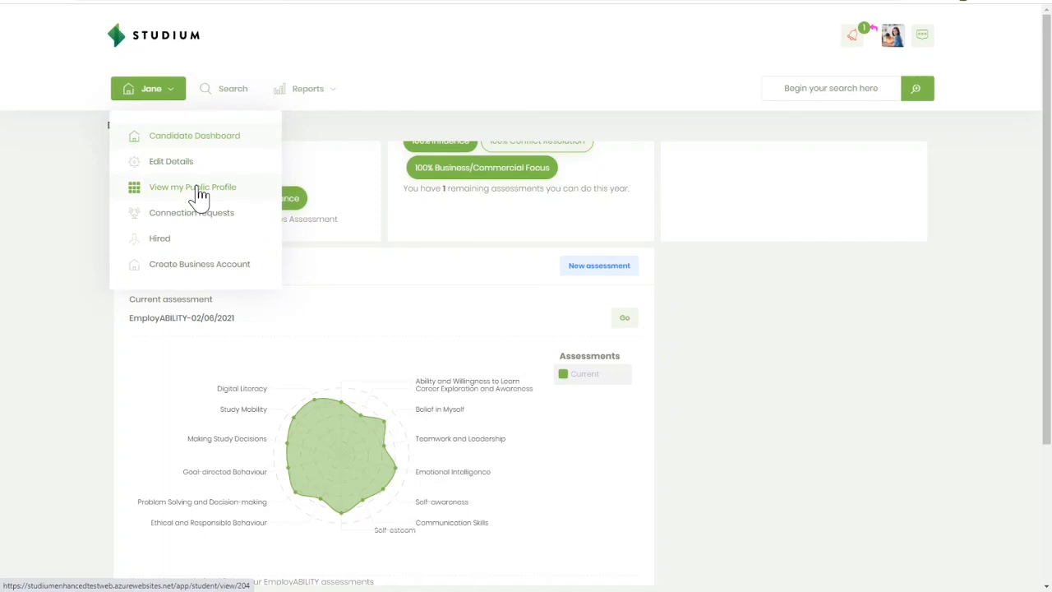